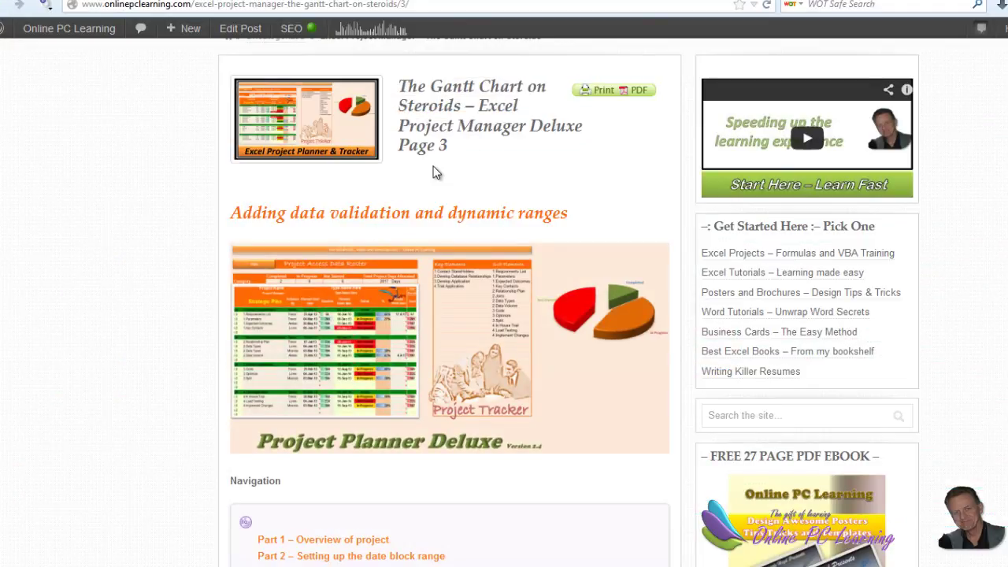
Look through page 3 of the Excel Project Manager tutorial, including its navigation list of project parts
scroll(437, 172, "up", 3)
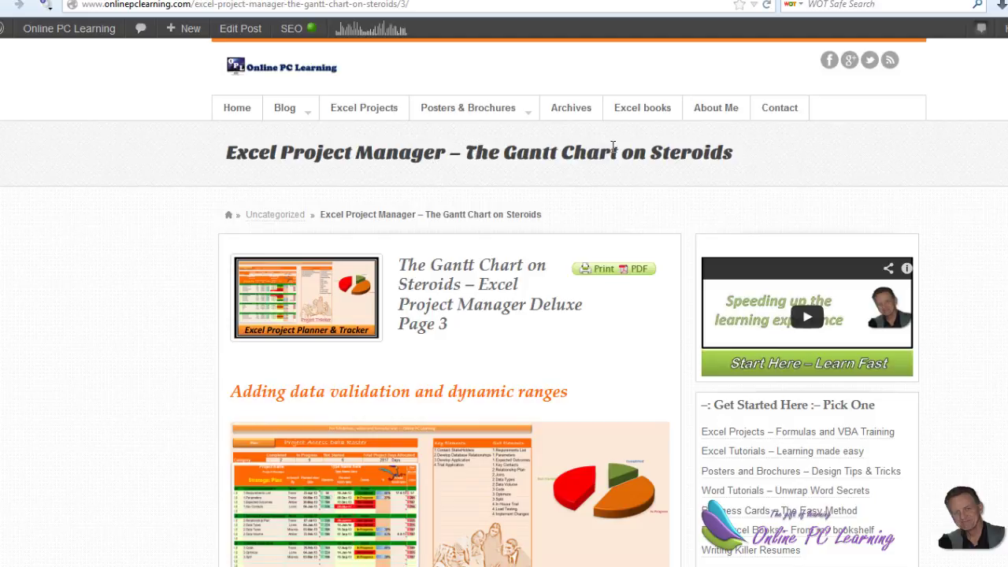
scroll(505, 302, "down", 3)
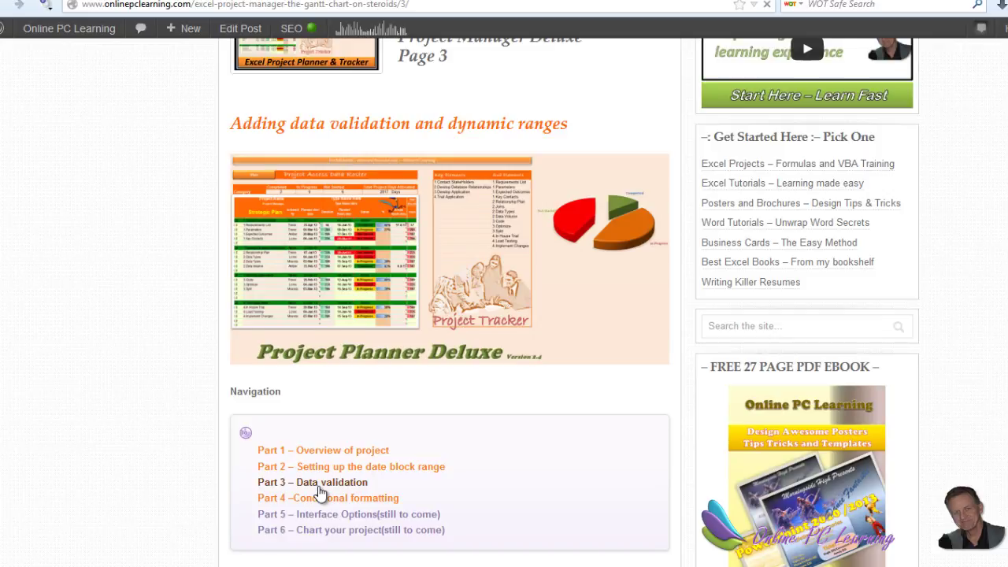
scroll(320, 492, "up", 3)
scroll(480, 316, "down", 5)
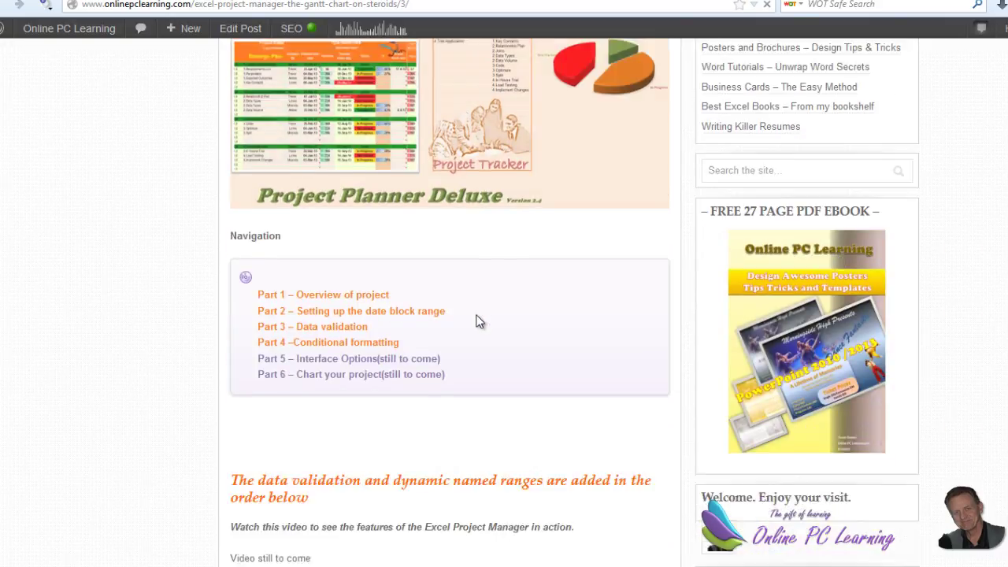
scroll(475, 315, "down", 3)
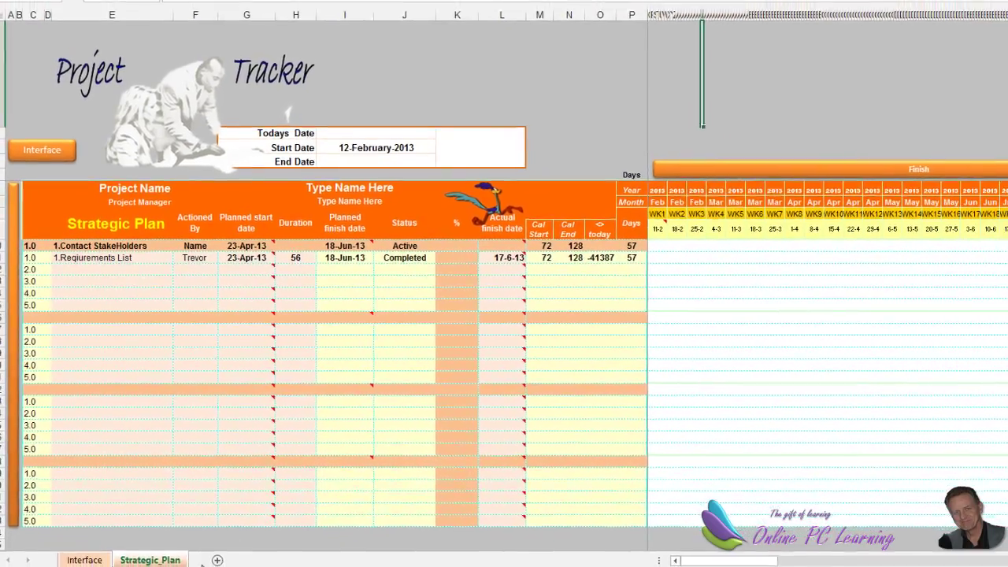
Switch to the Interface sheet of the Excel workbook and review the Team, Progress List and Duration lists
left_click(85, 554)
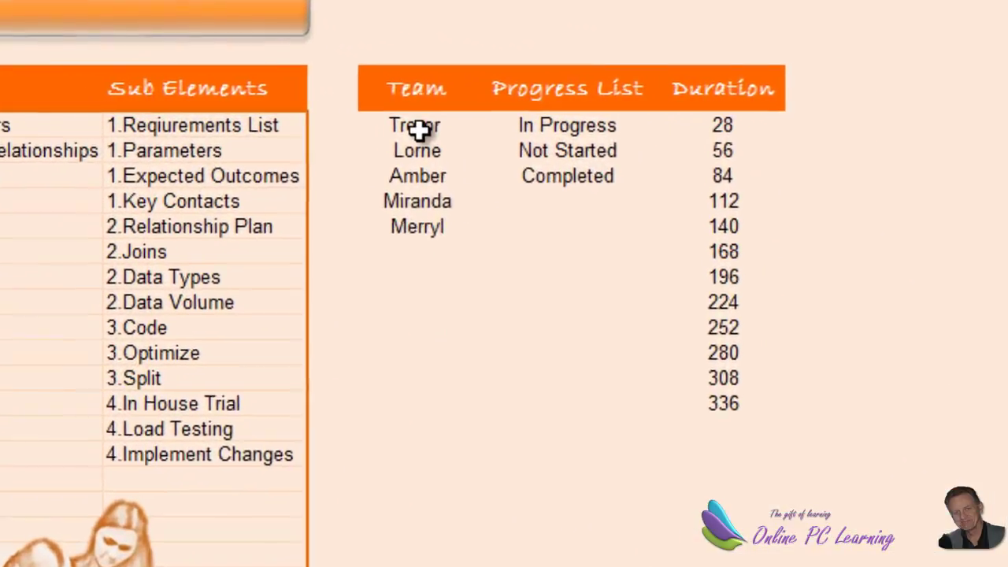
left_click(318, 123)
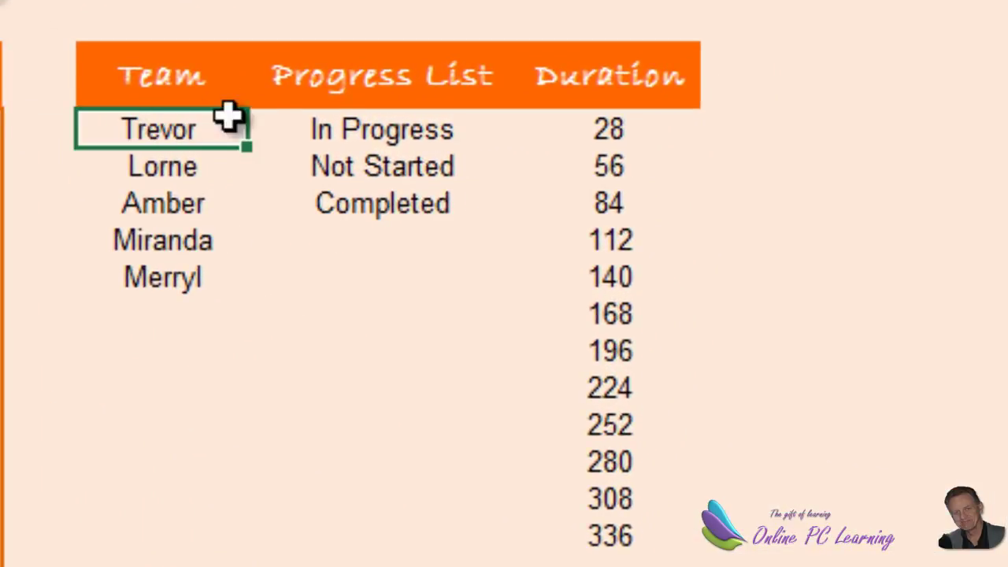
left_click(343, 118)
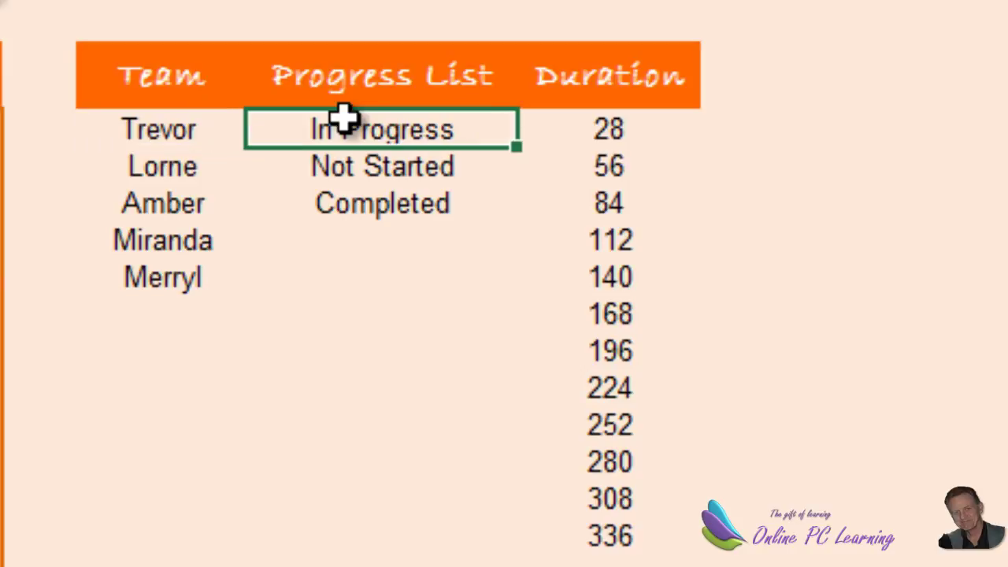
left_click(619, 123)
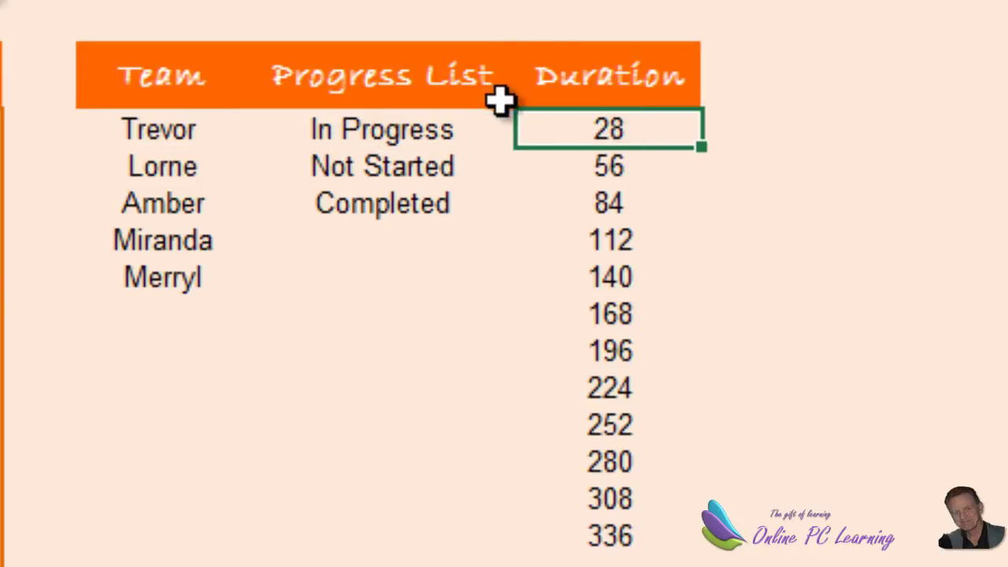
left_click(170, 135)
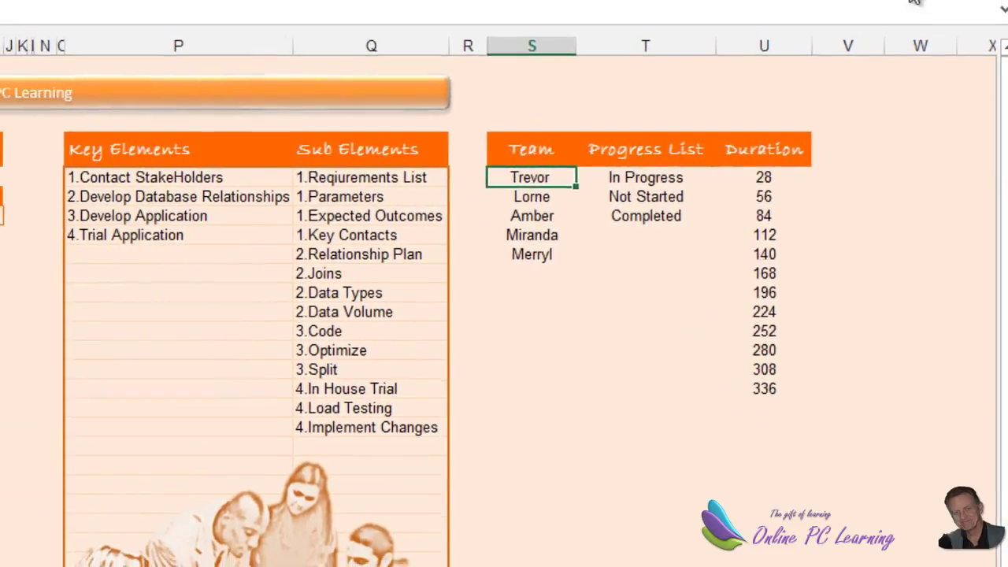
Set the ribbon to show tabs and commands all the time and open the Name Manager
left_click(966, 9)
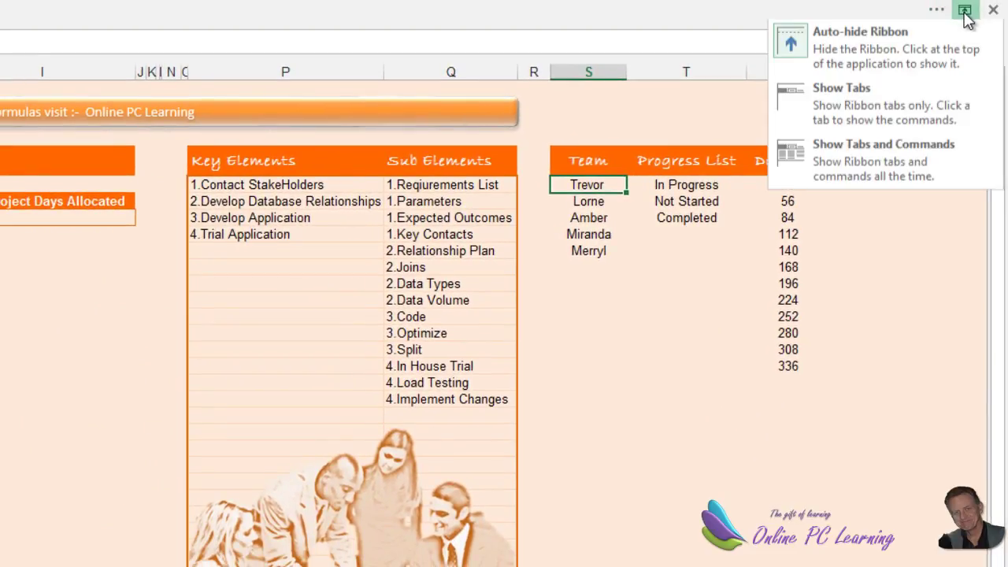
left_click(907, 154)
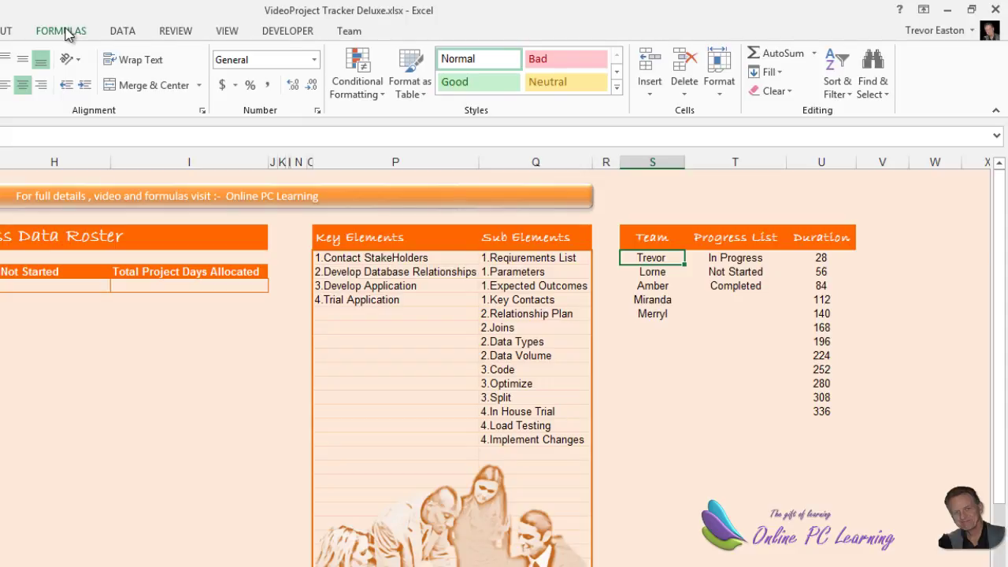
left_click(63, 31)
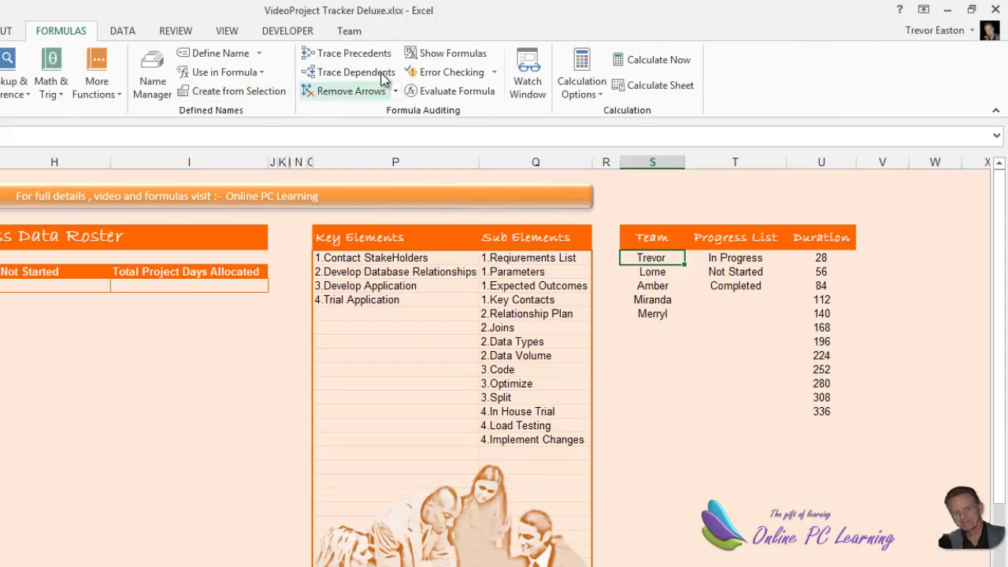
left_click(146, 75)
left_click_drag(588, 184, 178, 180)
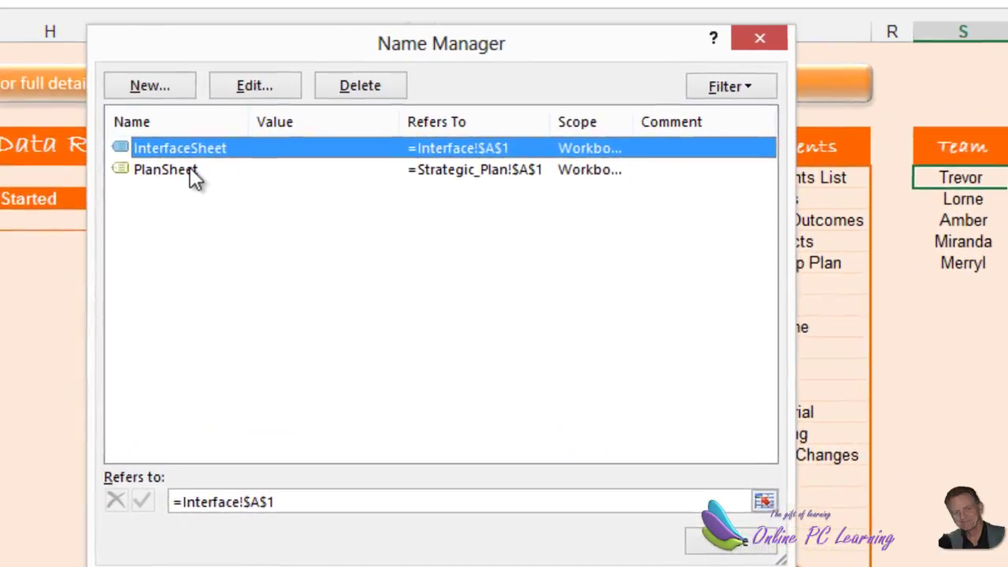
Start a new workbook-scope defined name called Team
left_click(167, 74)
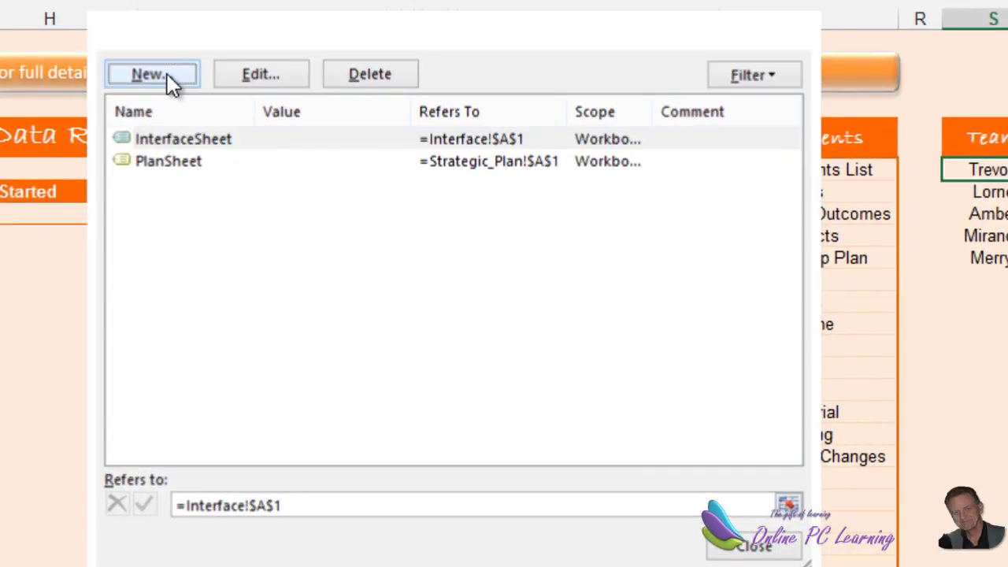
left_click(424, 199)
left_click_drag(396, 201, 354, 204)
type("Team")
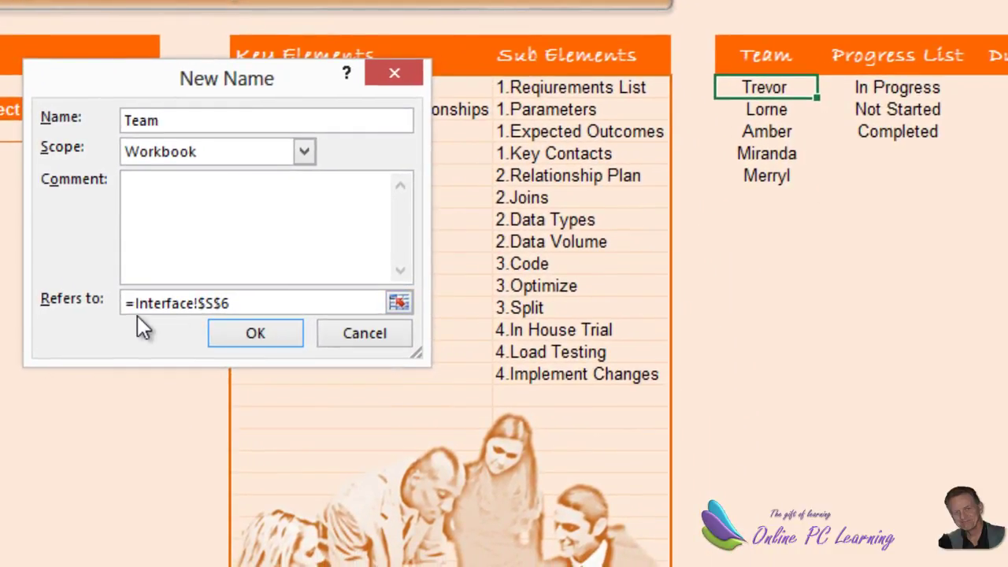
Make the Team name refer to =offset(Interface!$S$6,,,counta(Interface!$S$6:$S$35)) and save it
left_click_drag(142, 302, 254, 303)
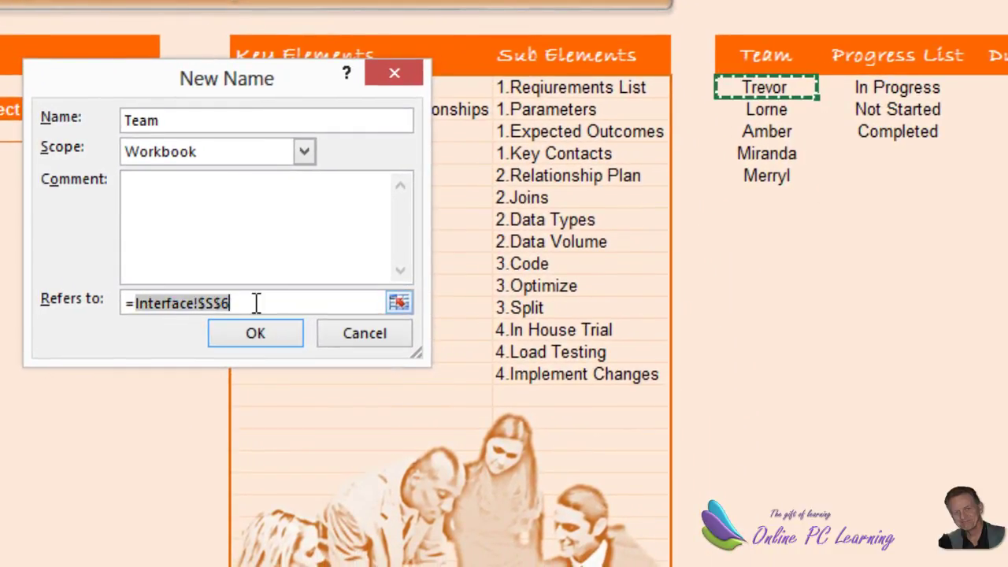
key("Delete")
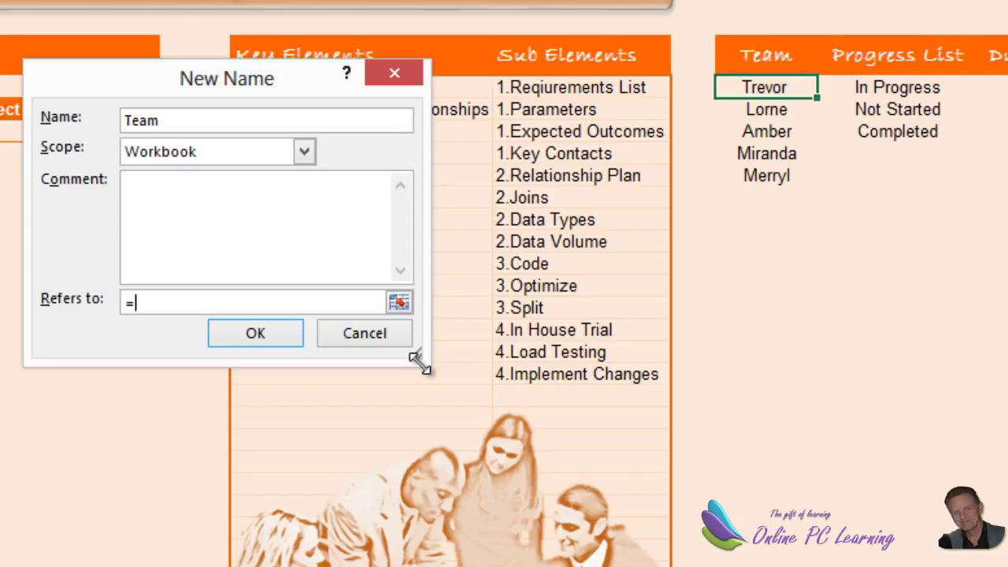
left_click_drag(426, 358, 725, 387)
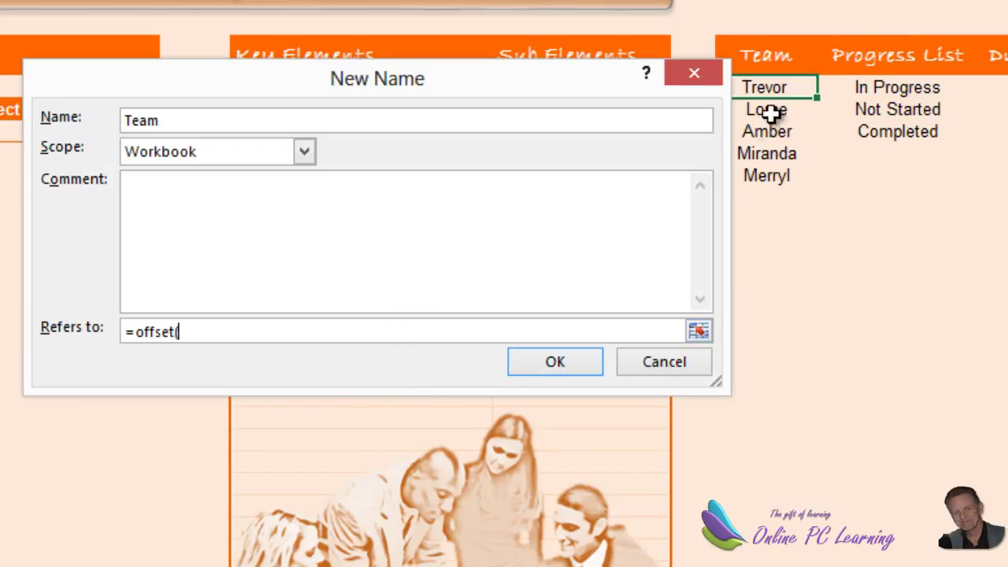
left_click(776, 87)
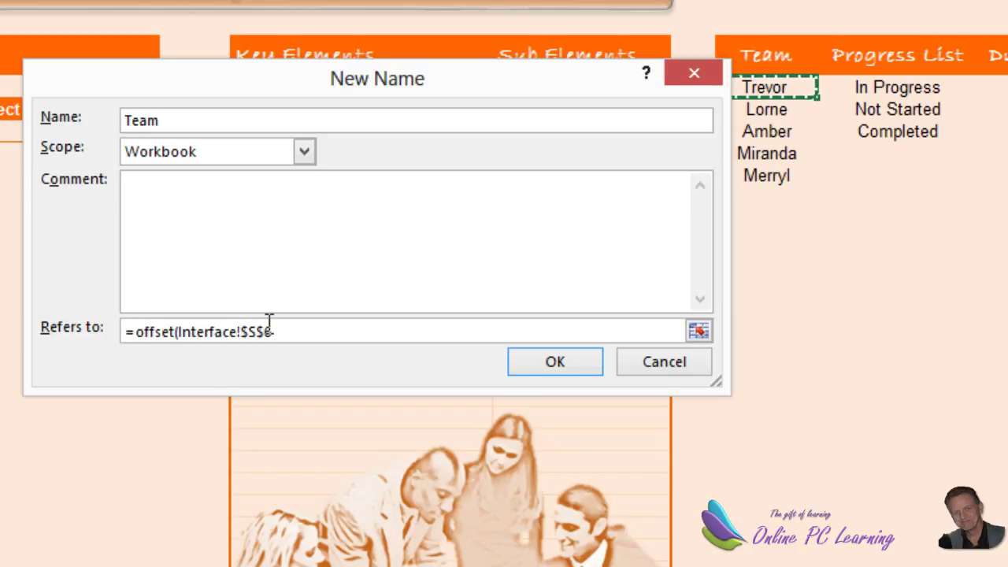
type(",,,counta(")
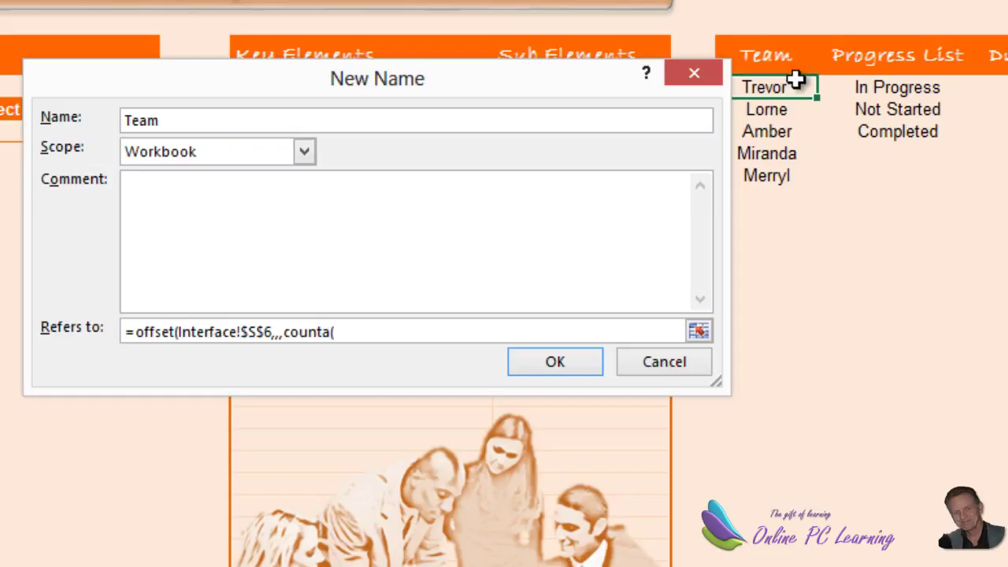
left_click_drag(782, 85, 799, 566)
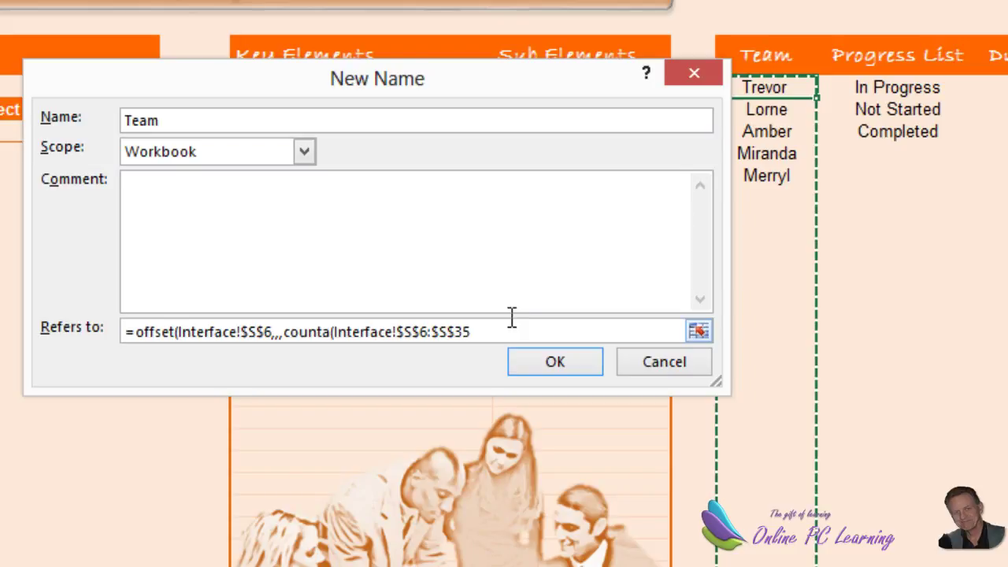
type(")")
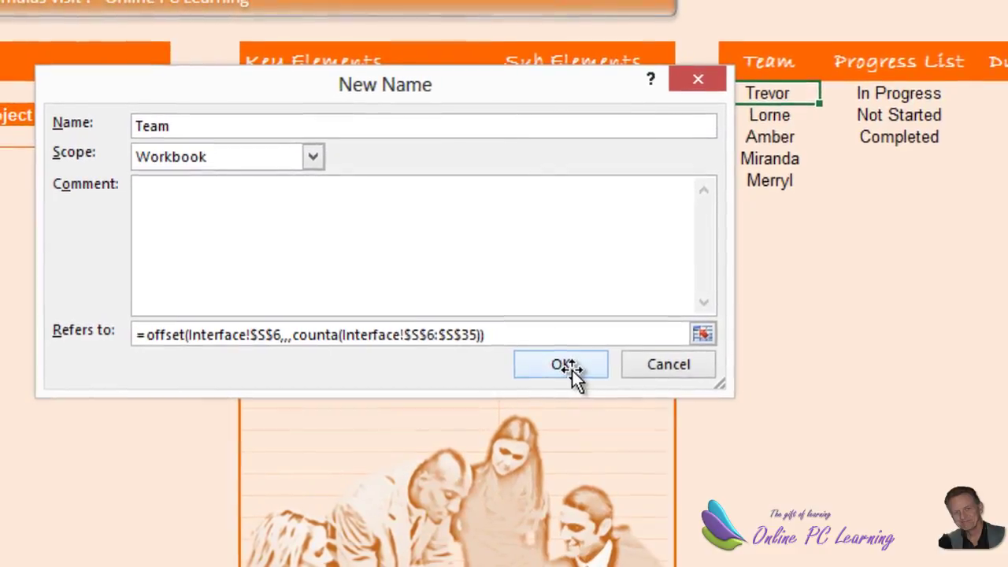
left_click(573, 370)
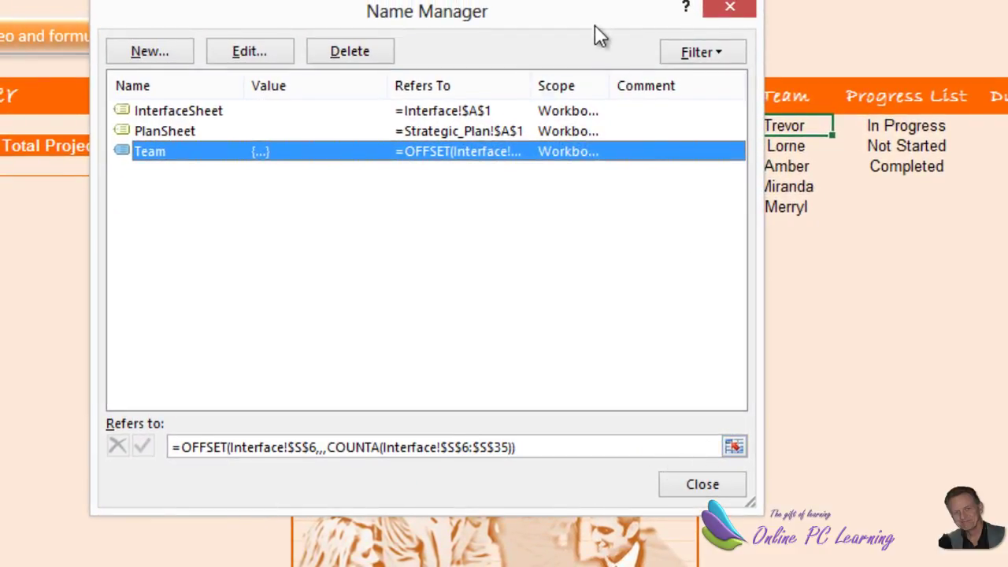
Check which cells on the Interface sheet the Team name covers
left_click_drag(595, 25, 453, 38)
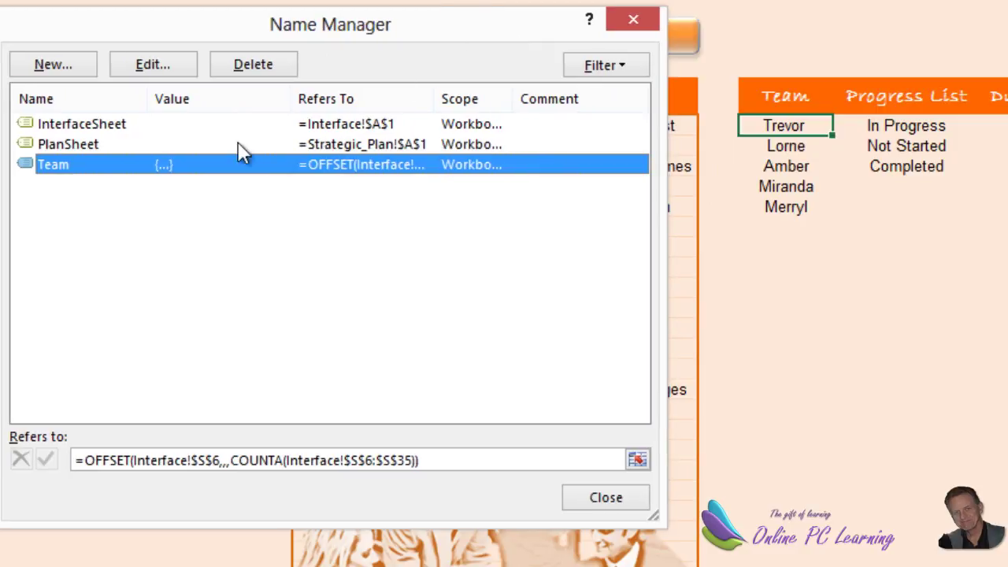
left_click(637, 460)
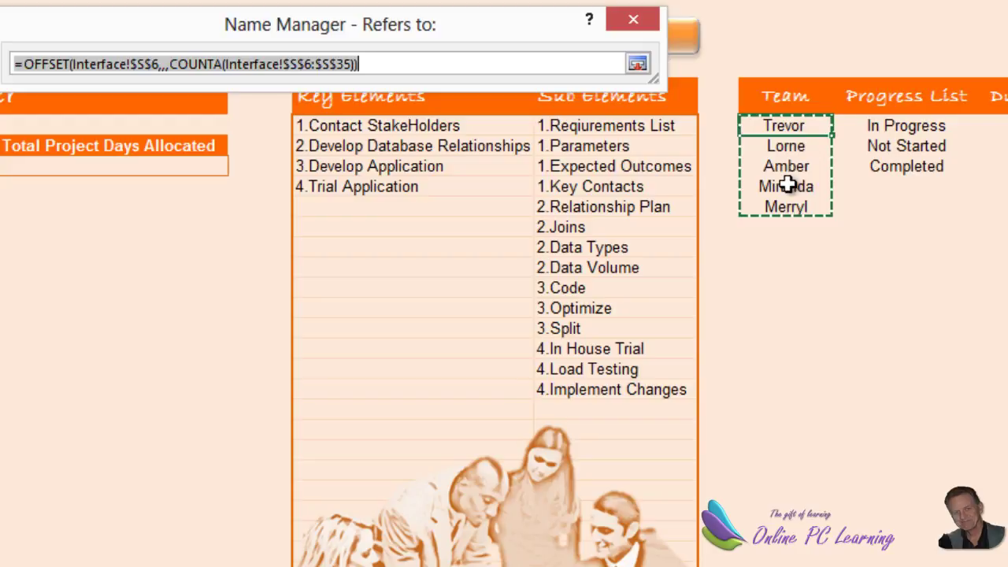
left_click(633, 21)
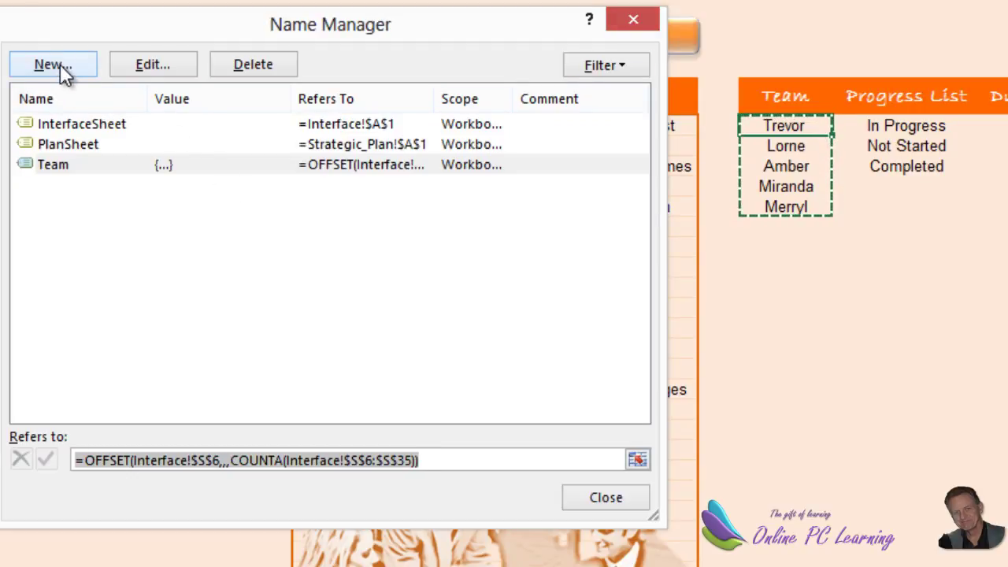
Start another defined name and copy the Progress formula =OFFSET(Interface!$T$6,,,COUNTA(Interface!$T$6:$T$13)) from the tutorial page in the browser
left_click(61, 68)
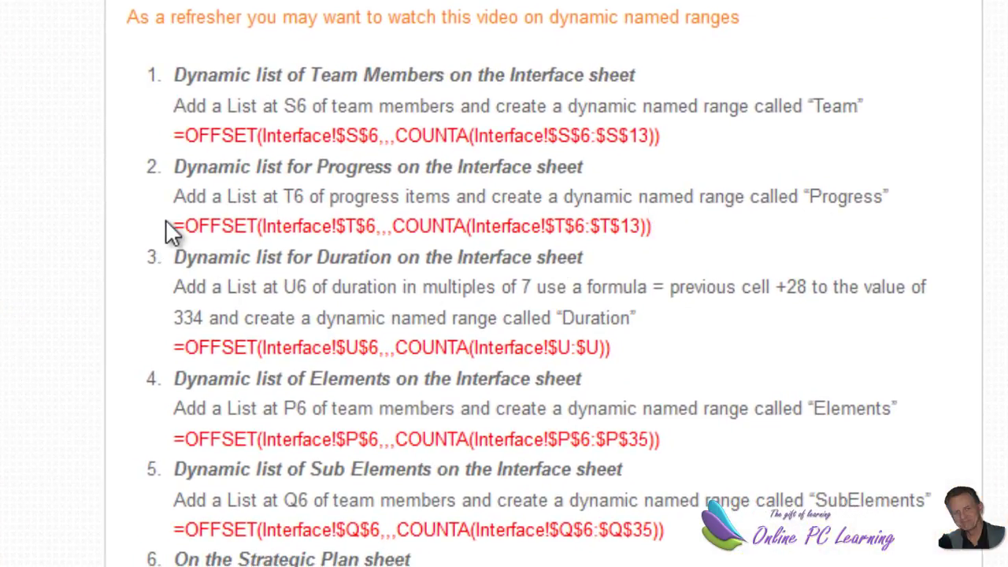
left_click_drag(175, 227, 650, 239)
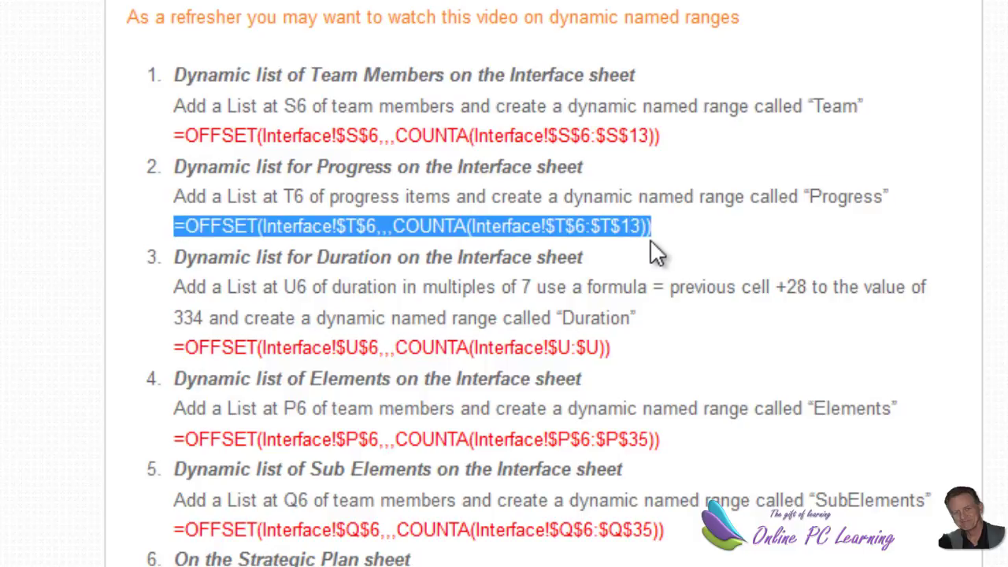
right_click(625, 226)
left_click(677, 248)
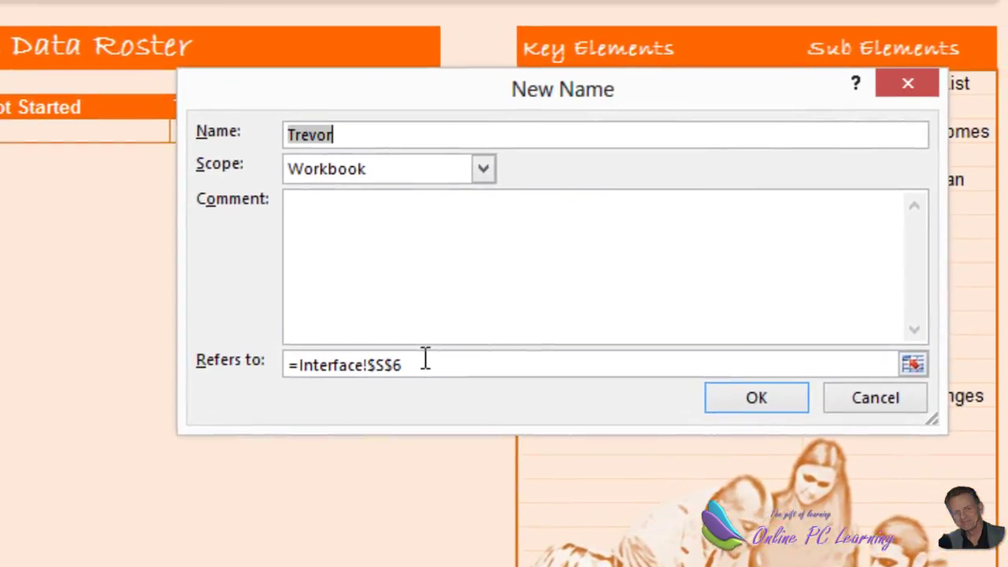
Back in Excel, replace the new name's reference with the copied OFFSET formula, name it Progress and save it
left_click_drag(511, 328, 350, 329)
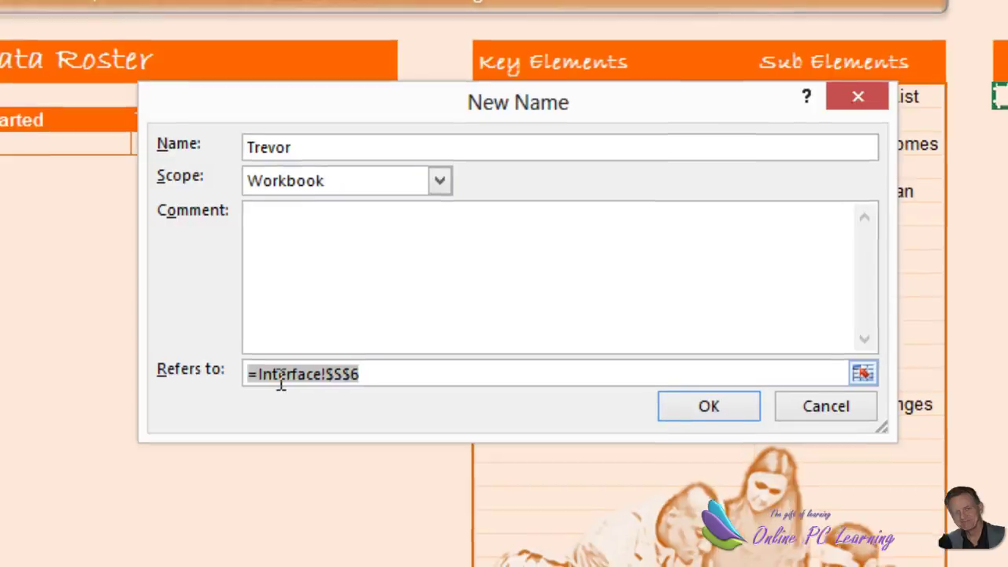
right_click(290, 384)
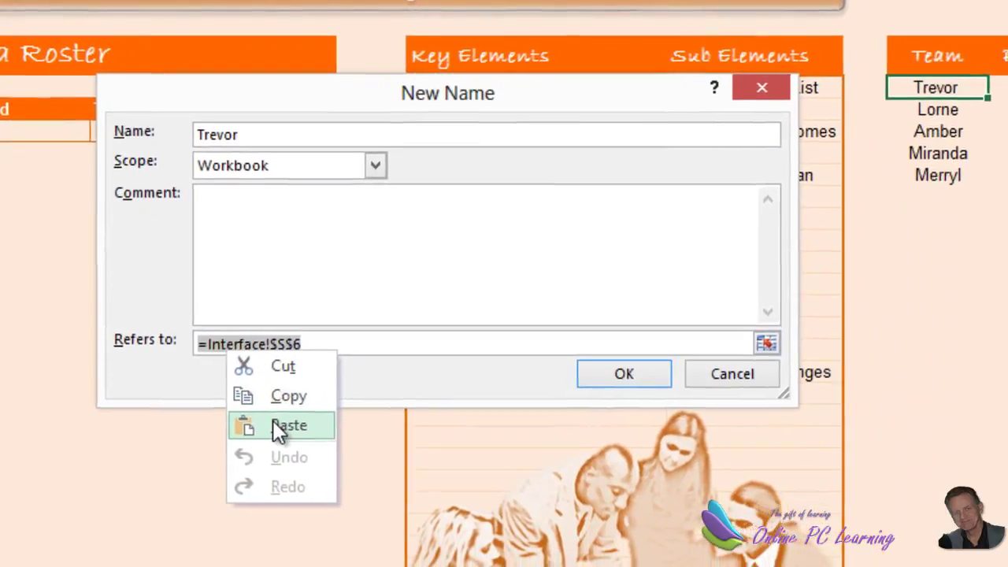
left_click(277, 425)
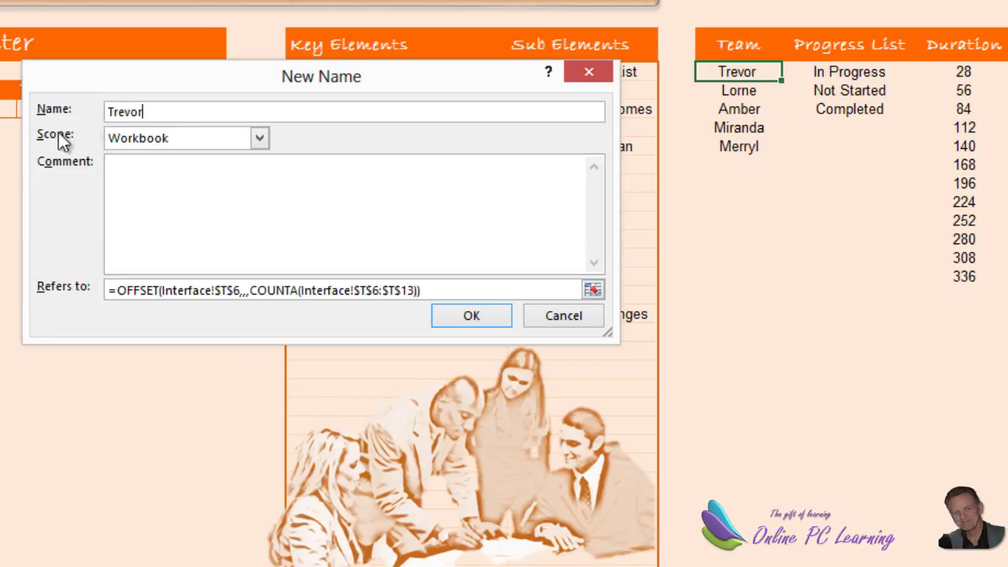
key("BackSpace")
key("BackSpace")
key("BackSpace")
key("BackSpace")
key("BackSpace")
key("BackSpace")
type("Progress")
left_click(473, 319)
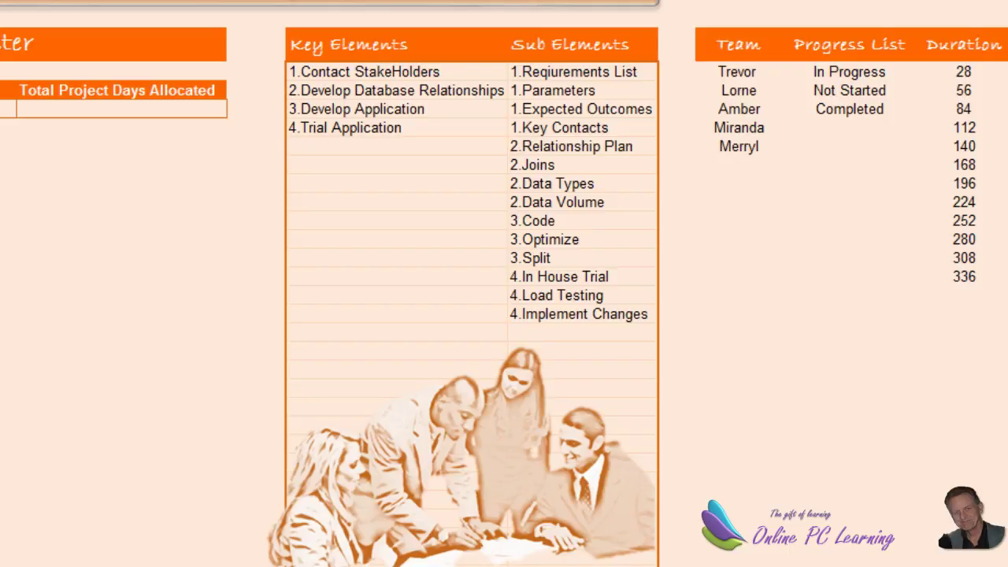
Check which cells on the Interface sheet the Progress name covers
left_click(737, 72)
key("ctrl+F3")
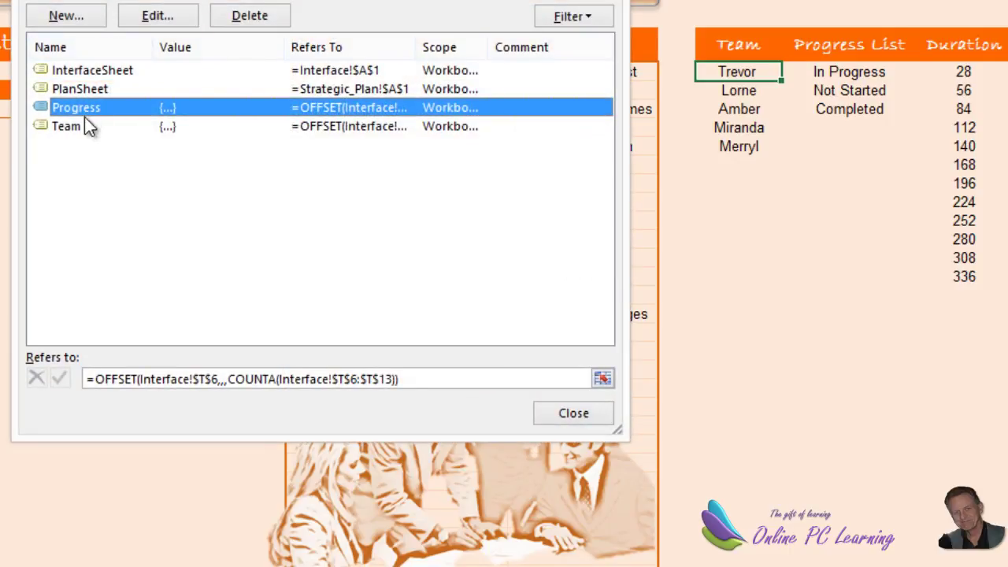
left_click(602, 379)
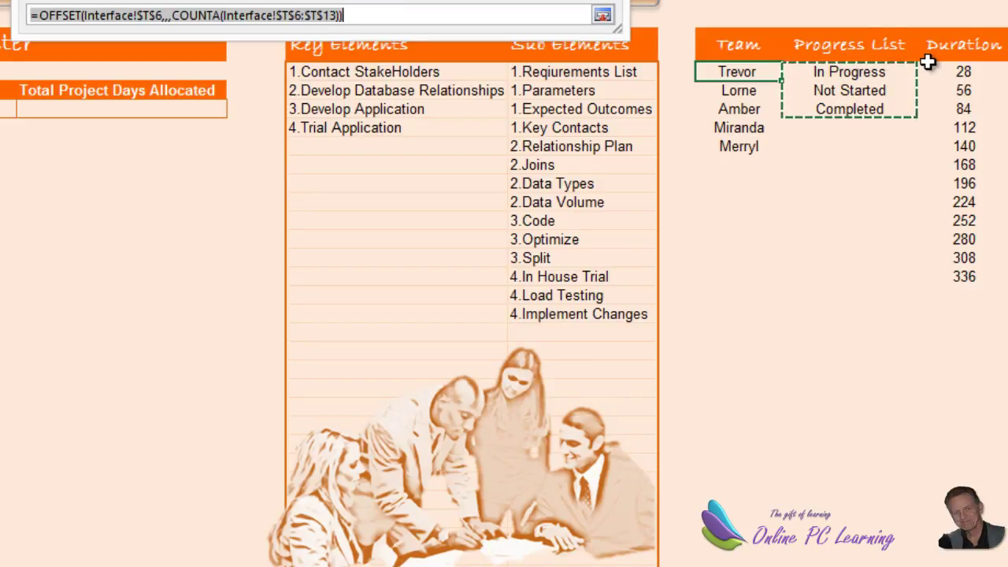
Define the Duration name as =OFFSET(Interface!$U$6,,,COUNTA(Interface!$U$6:$U$36)), save the reference and check which cells it covers
key("ctrl+v")
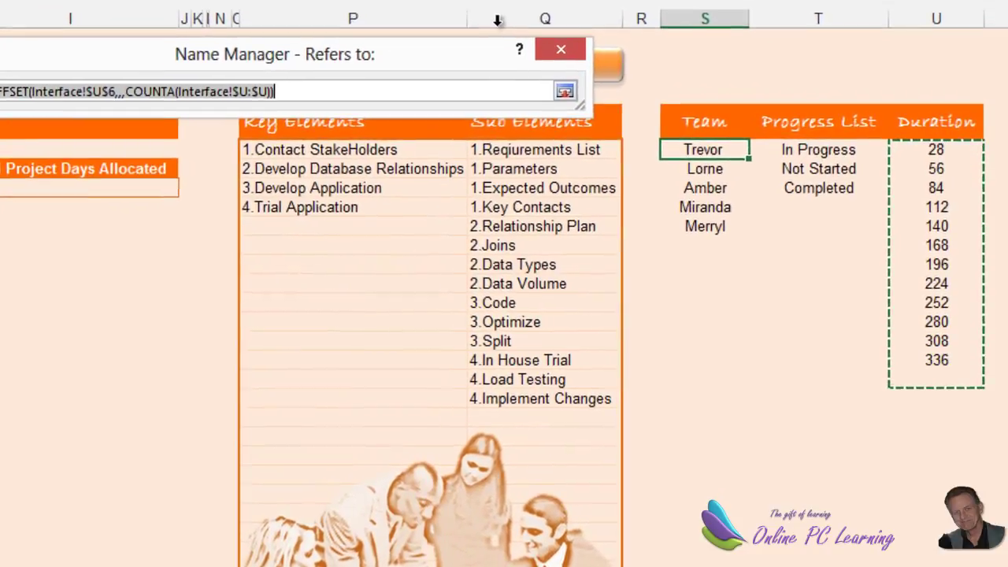
left_click_drag(445, 55, 671, 323)
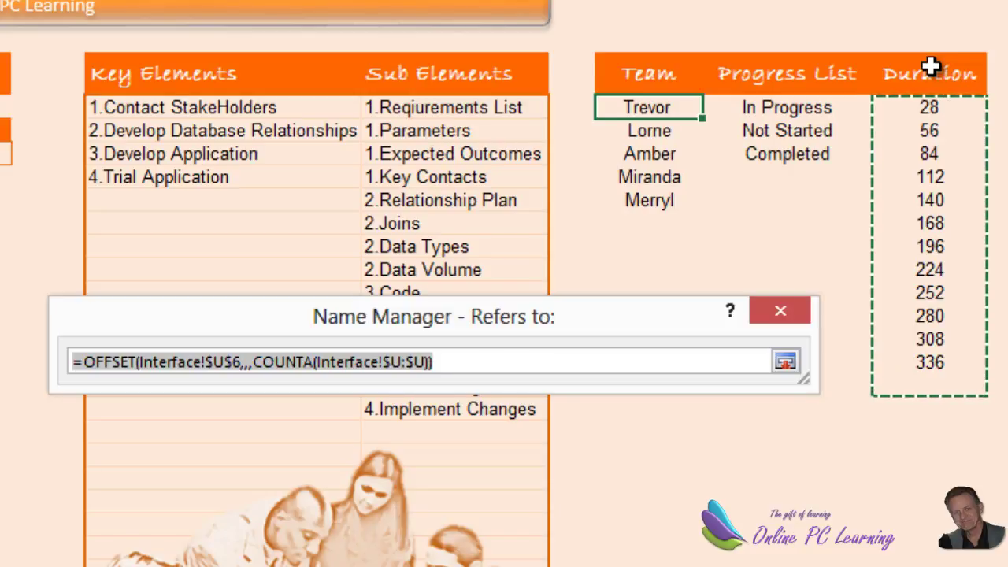
left_click(319, 363)
left_click_drag(320, 362, 438, 361)
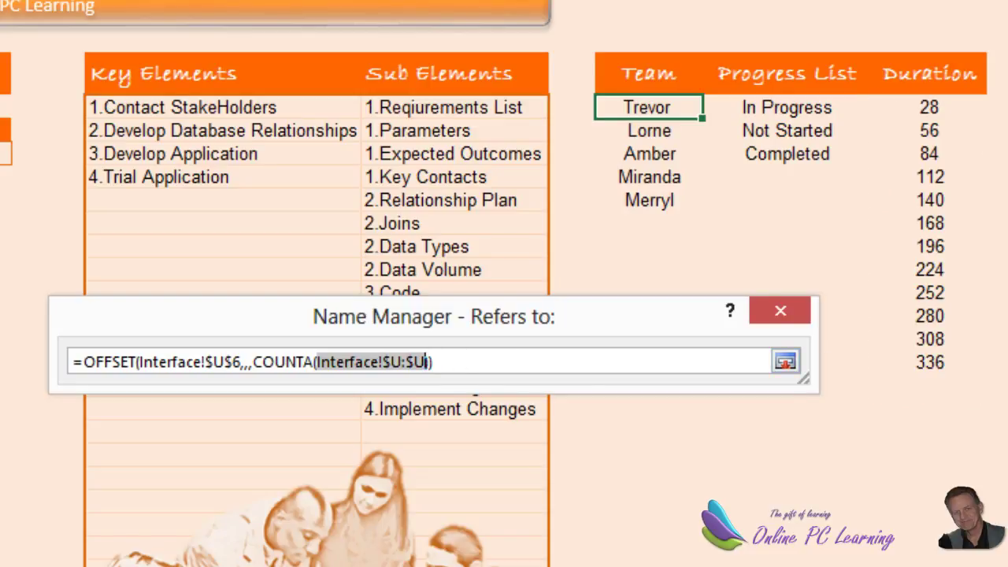
left_click_drag(940, 106, 938, 459)
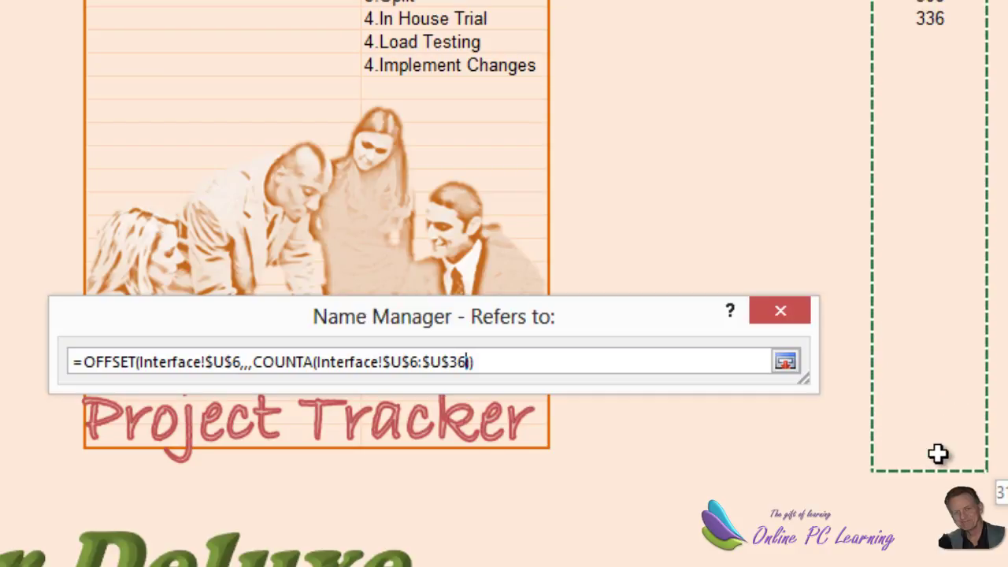
left_click(791, 313)
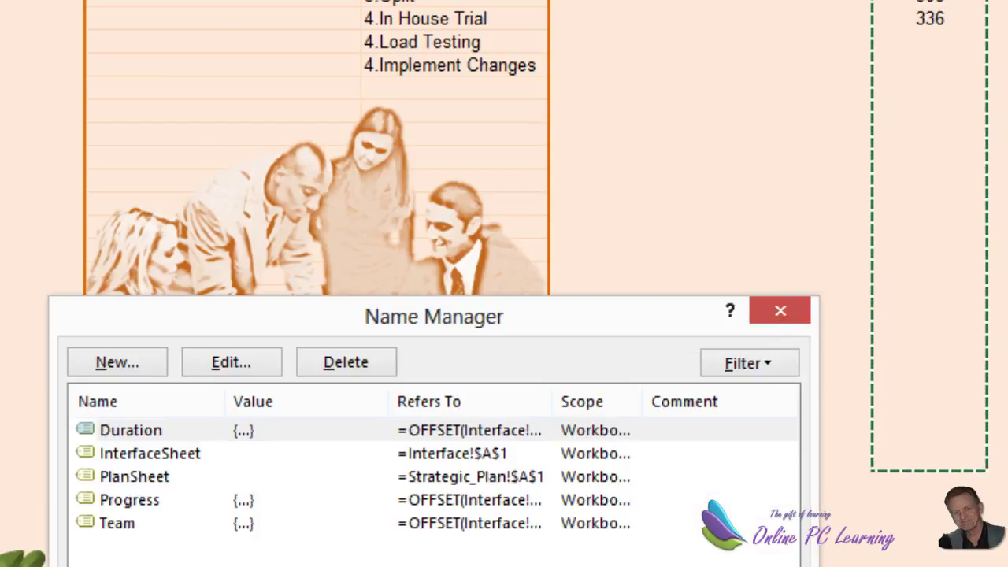
left_click(182, 433)
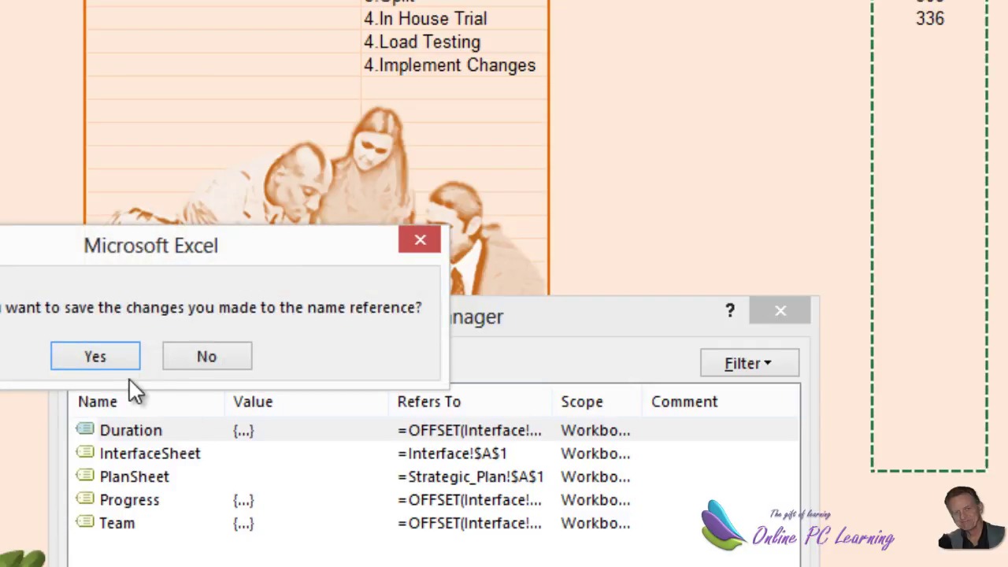
left_click(122, 361)
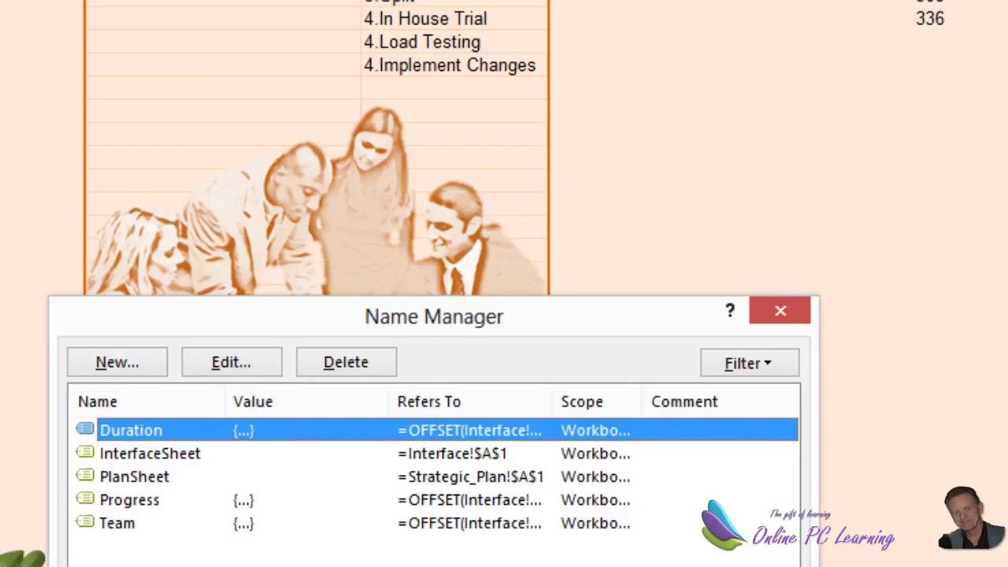
scroll(315, 197, "up", 3)
scroll(315, 197, "up", 2)
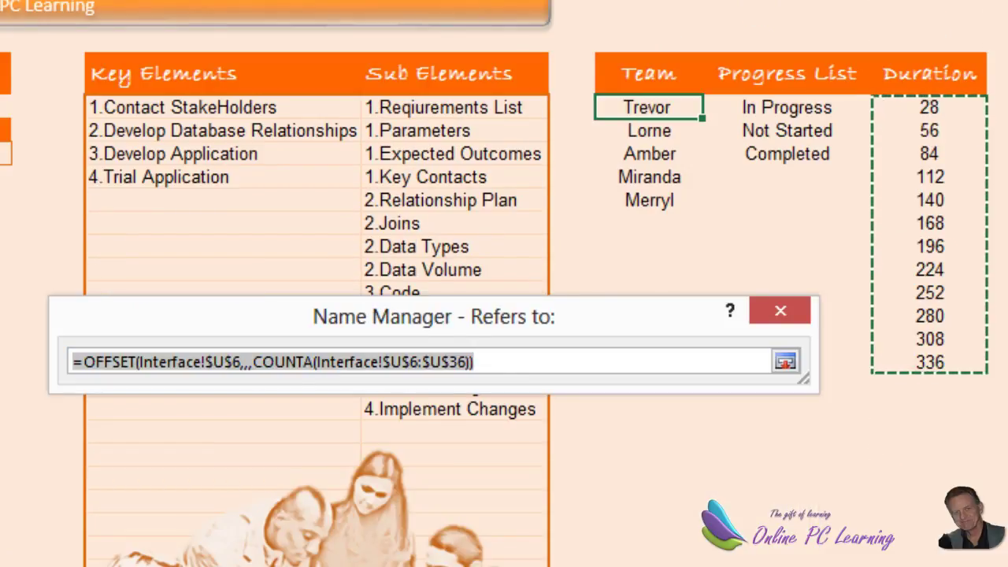
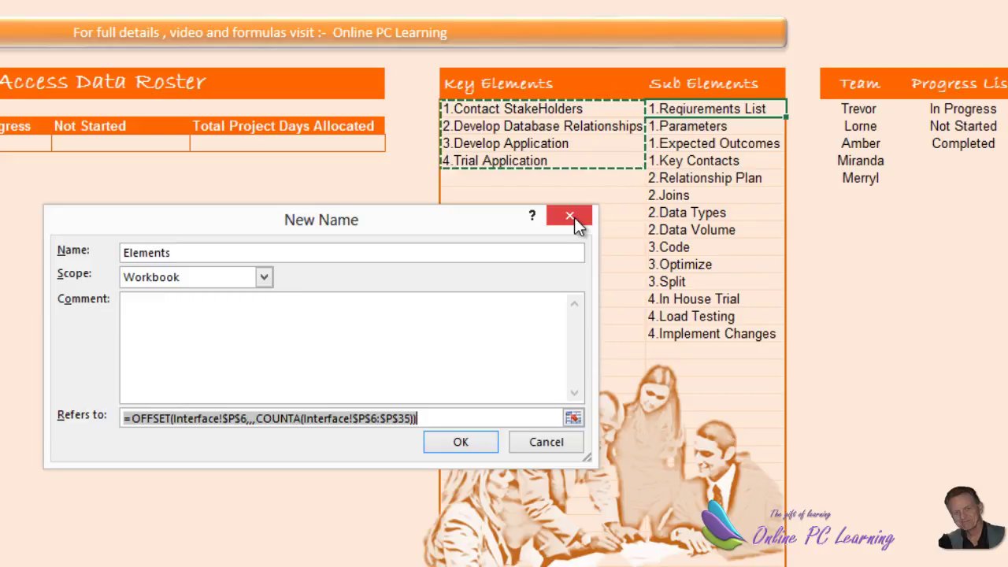
Save the Elements name and define SubElements as =OFFSET(Interface!$Q$6,,,COUNTA(Interface!$Q$6:$Q$35))
left_click(480, 443)
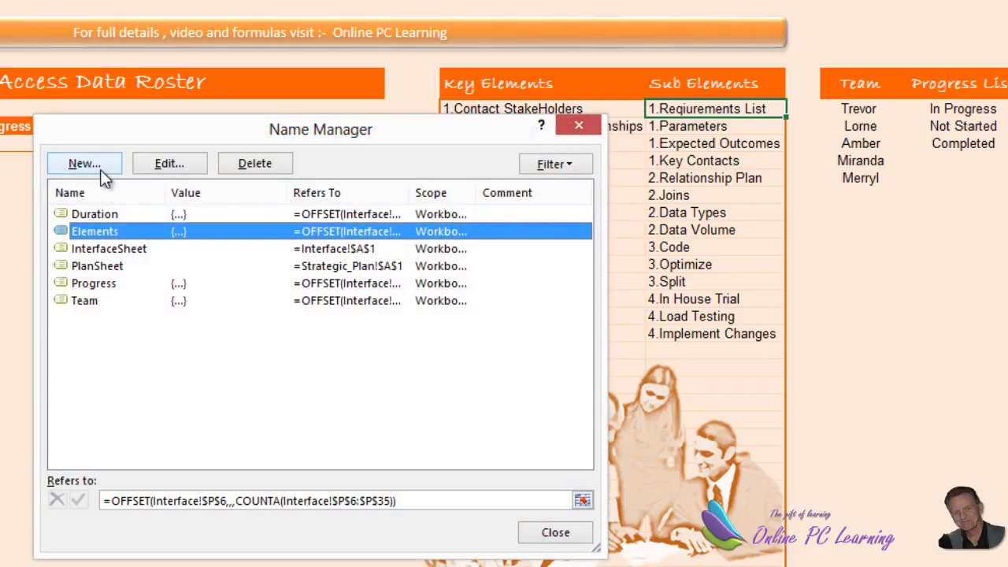
left_click(100, 169)
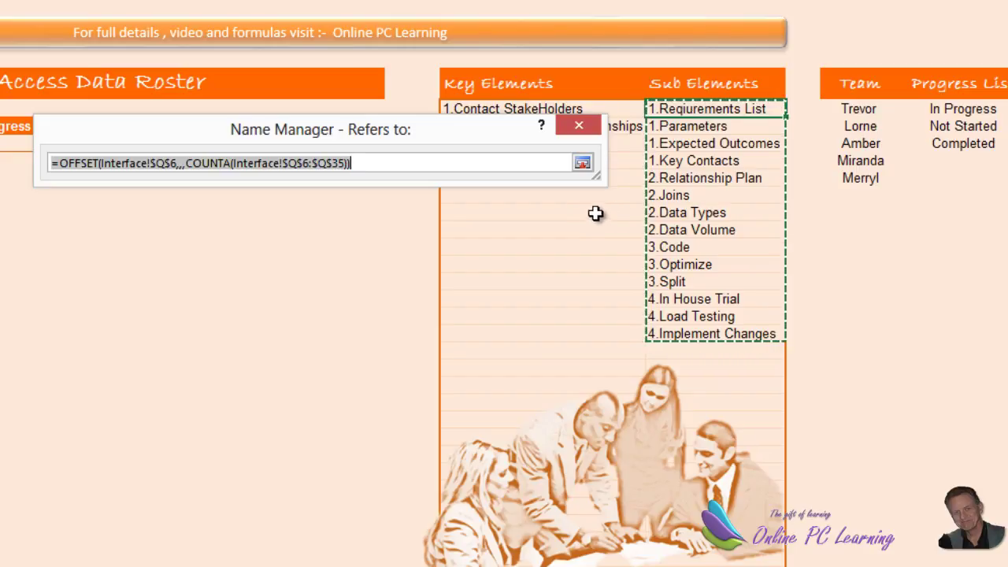
left_click(578, 128)
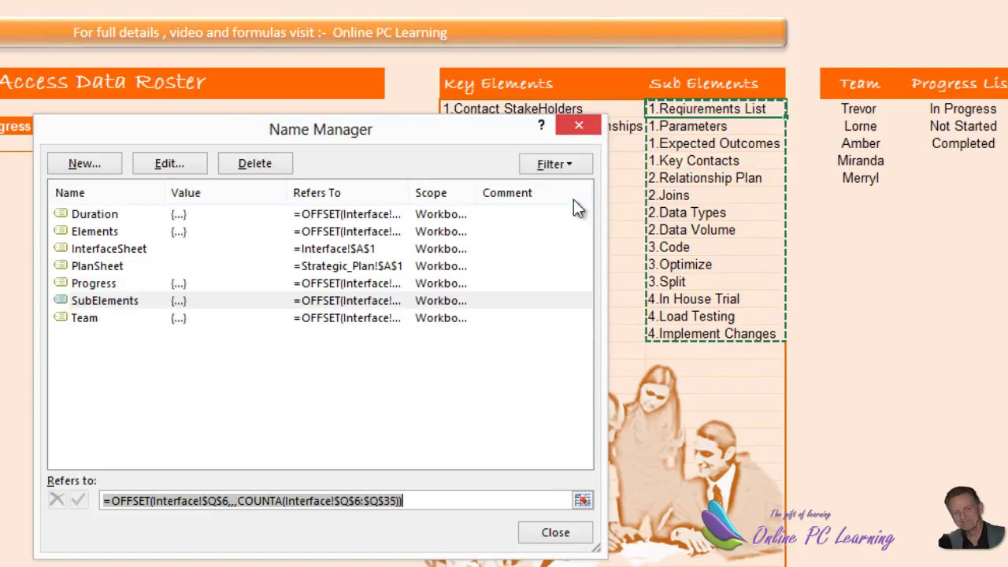
left_click(562, 540)
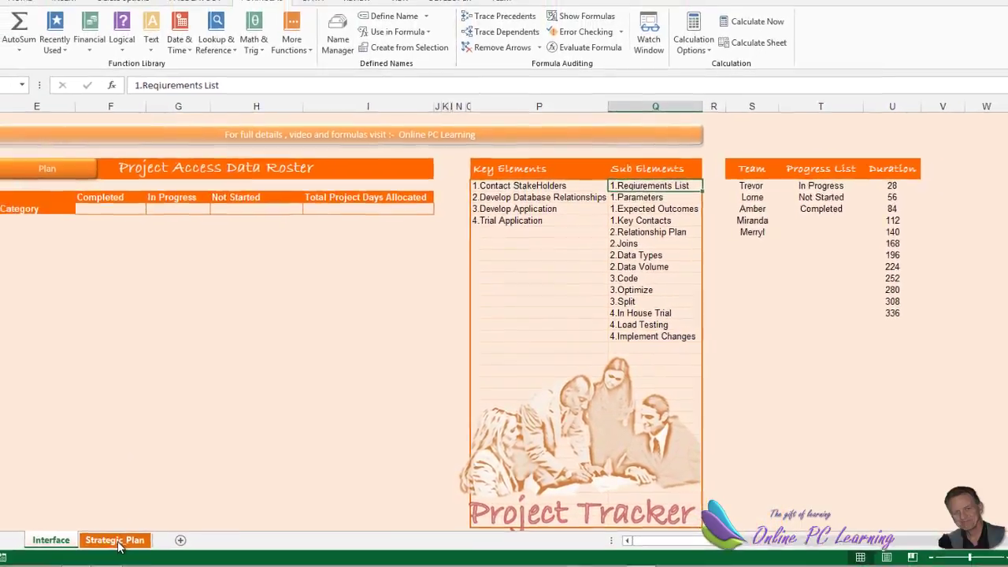
On the Strategic Plan sheet, re-enter the source of cell E10's list validation using the defined name Elements
left_click(148, 525)
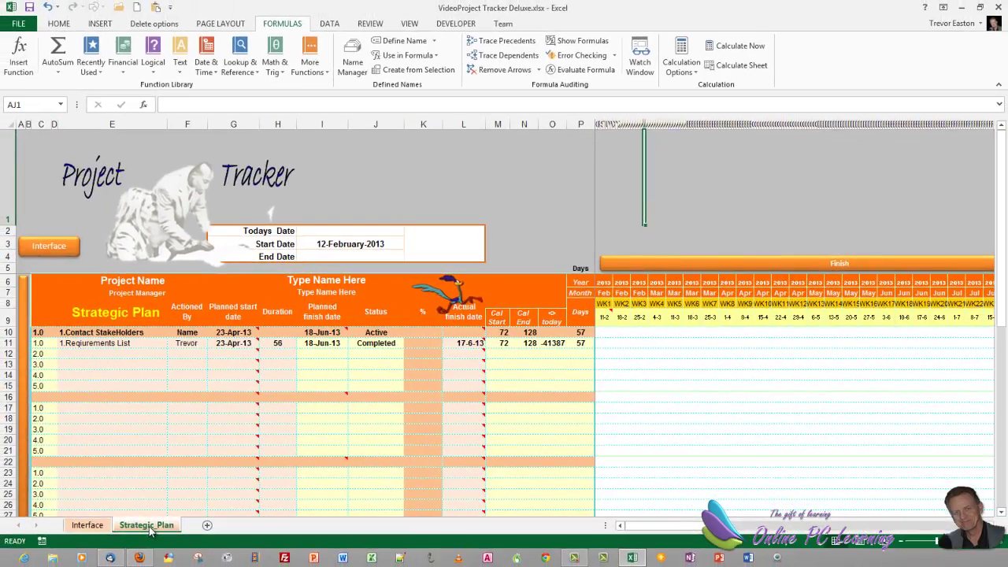
left_click(109, 332)
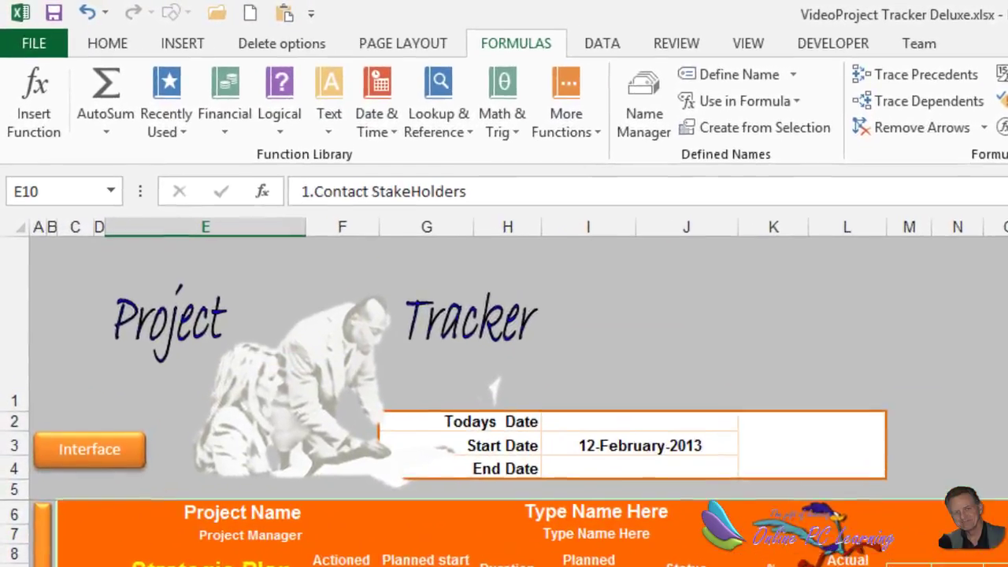
left_click(601, 44)
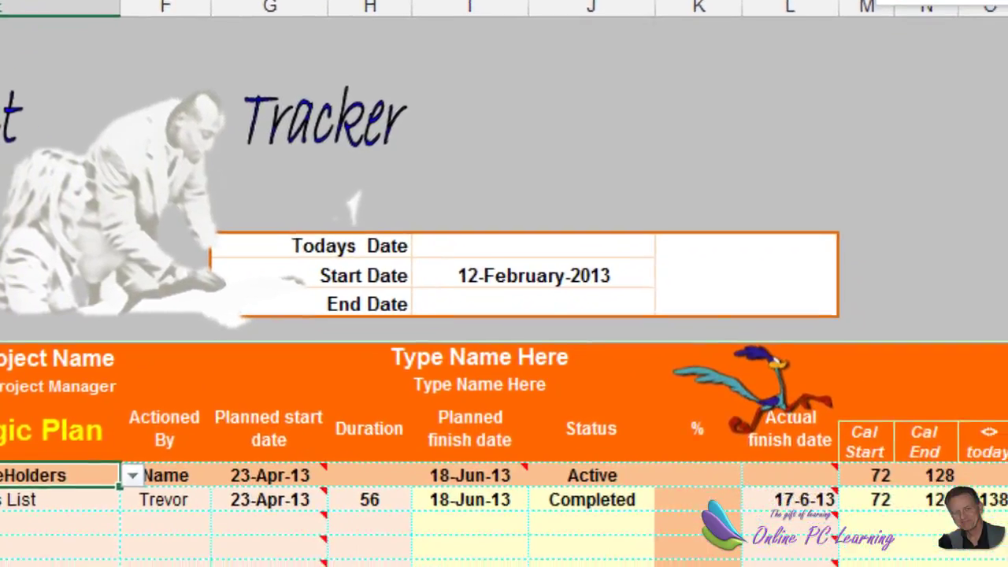
key("alt+a")
key("v")
key("v")
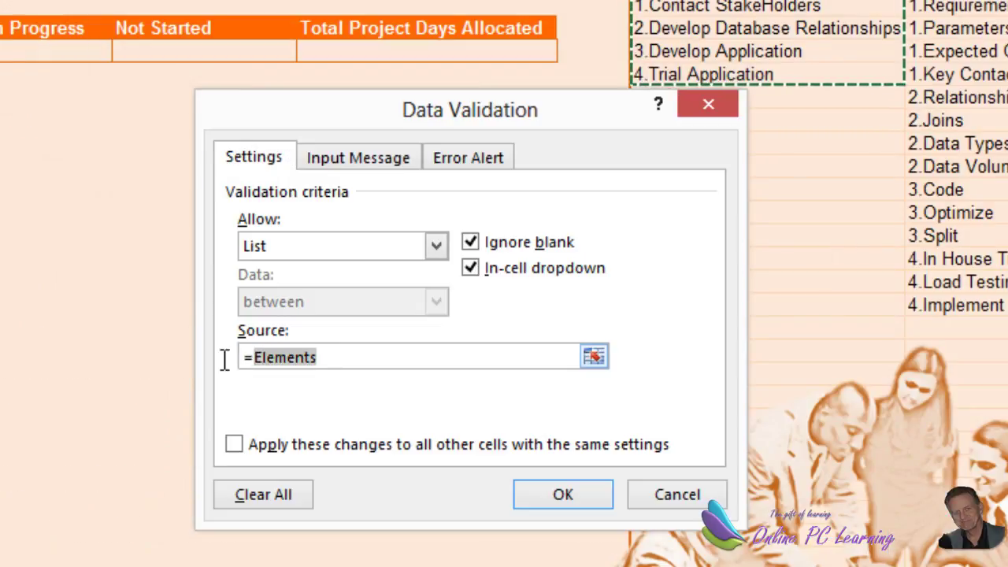
left_click_drag(228, 358, 321, 358)
key("Delete")
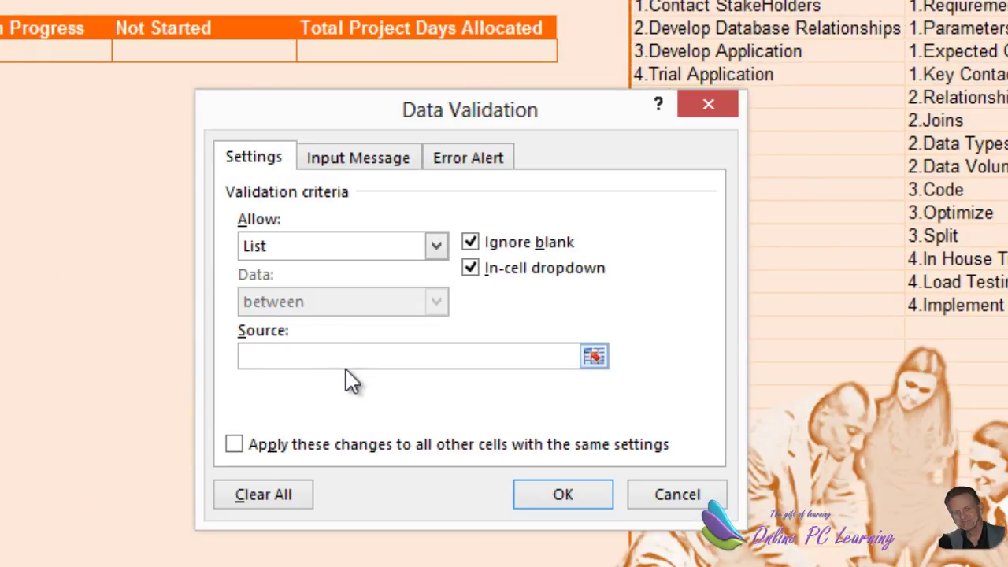
key("F3")
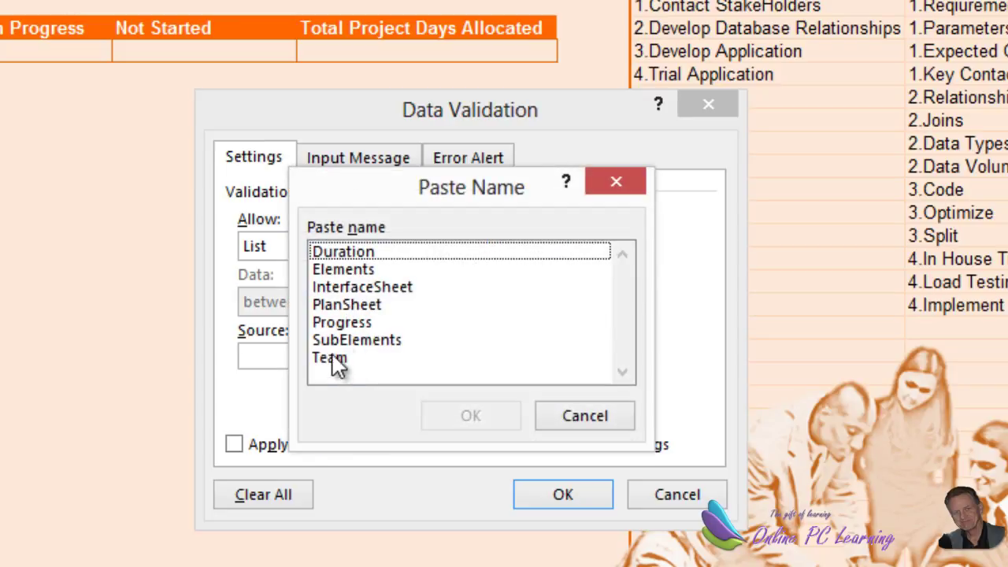
left_click(347, 272)
left_click(470, 418)
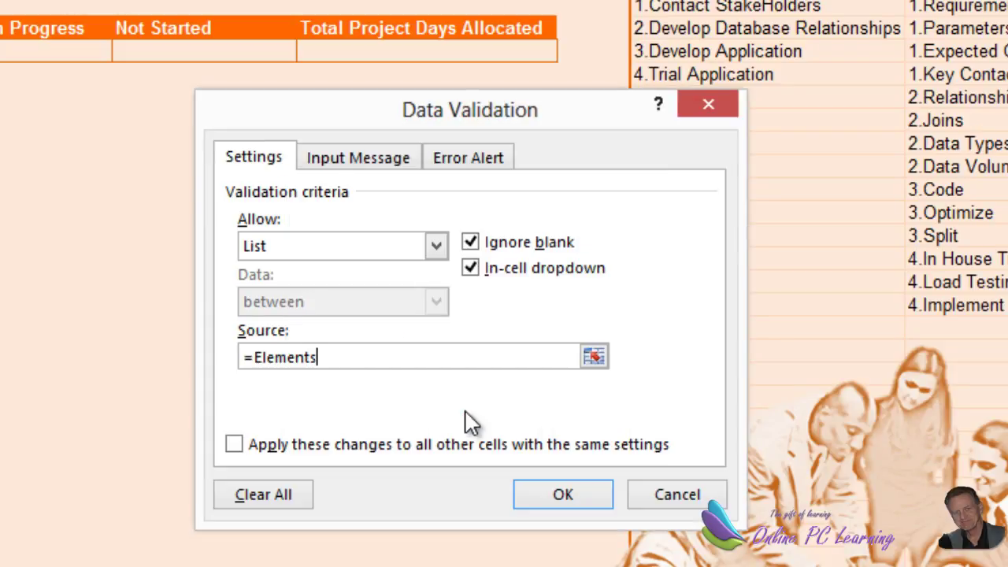
Review the input message and error alert options of the data validation for cell E10
left_click(381, 170)
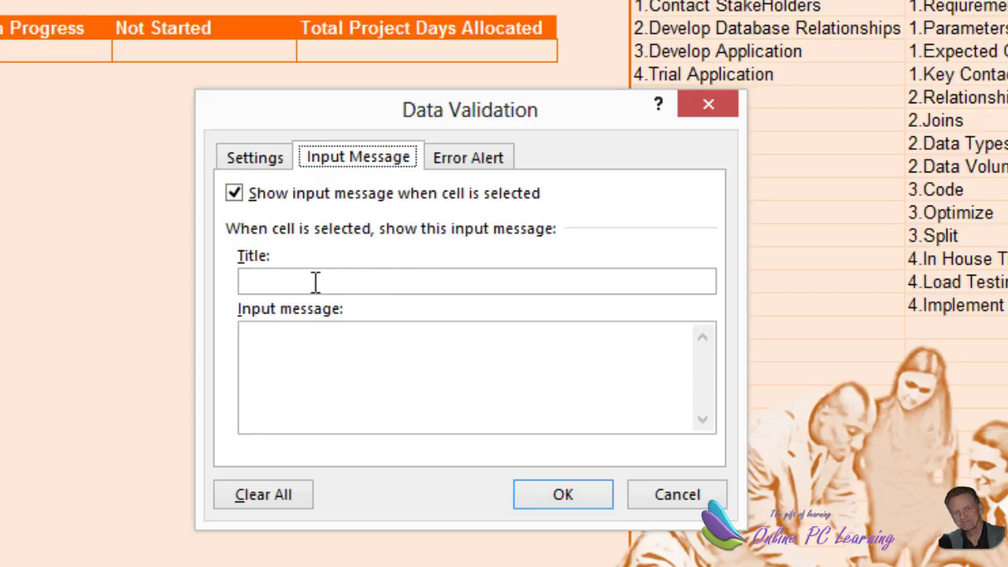
left_click(458, 171)
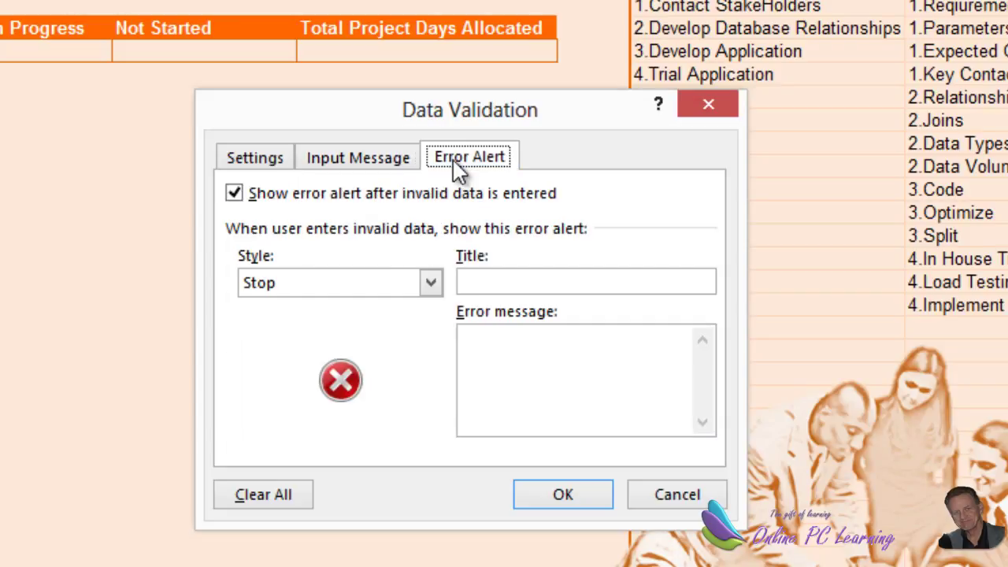
left_click(360, 164)
left_click(284, 166)
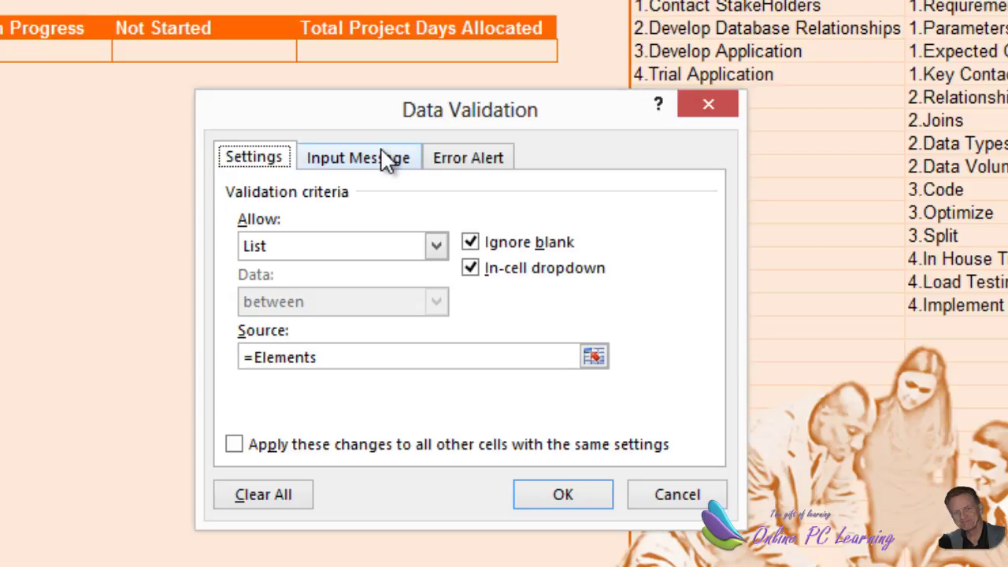
left_click(386, 158)
left_click(473, 167)
left_click(253, 163)
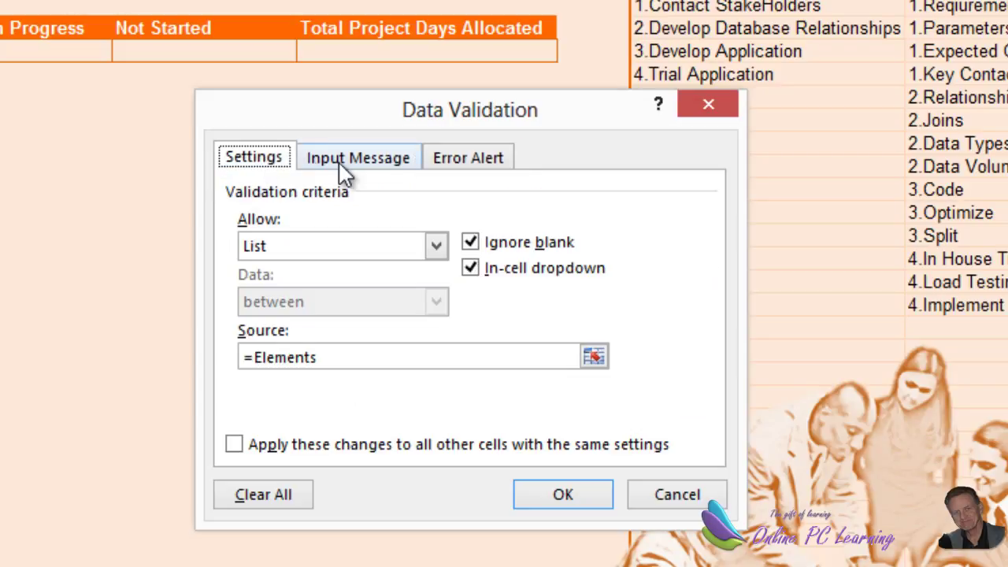
left_click(346, 172)
left_click(477, 167)
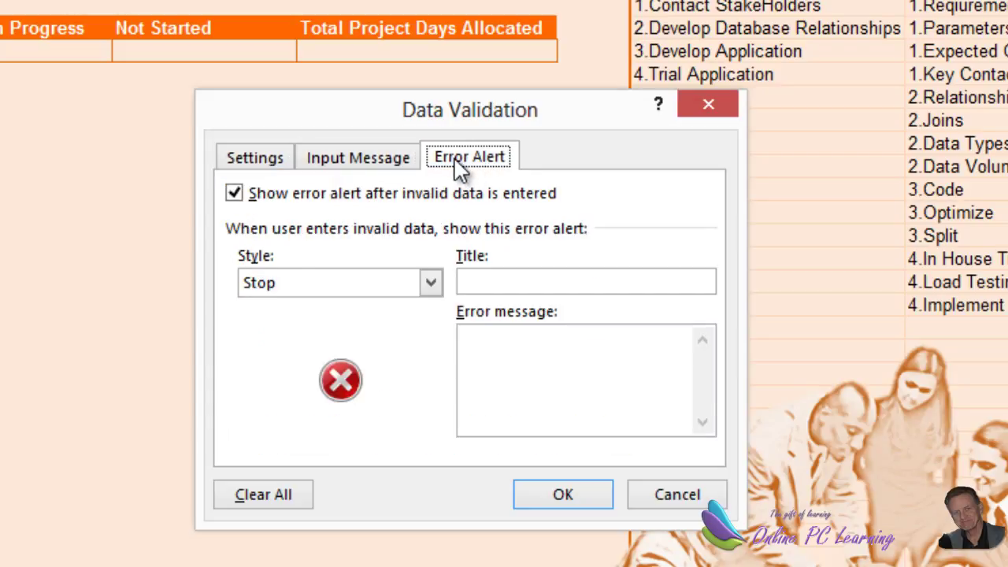
left_click(405, 167)
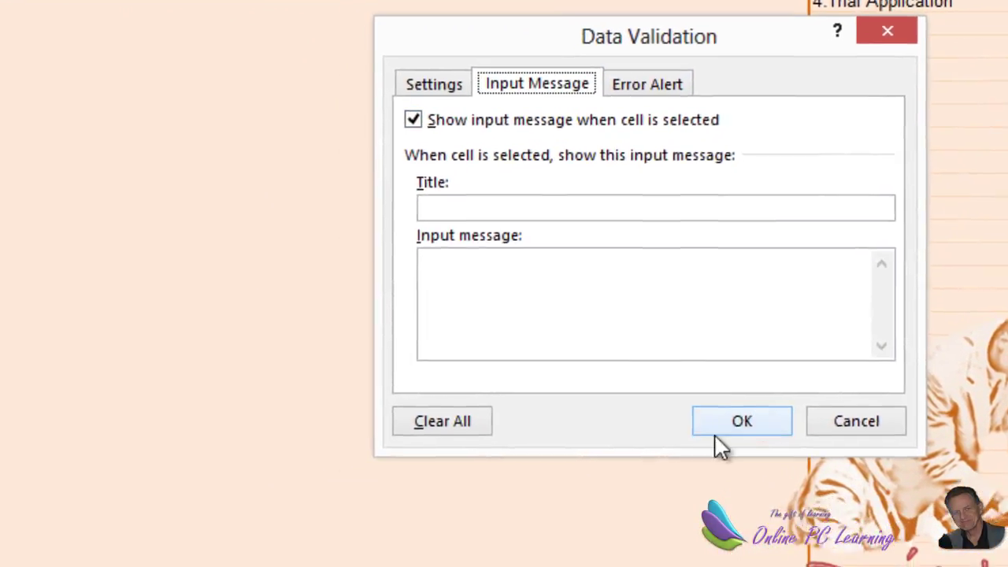
Apply the validation to cell E10 and choose 1.Contact StakeHolders from its dropdown list
left_click(742, 421)
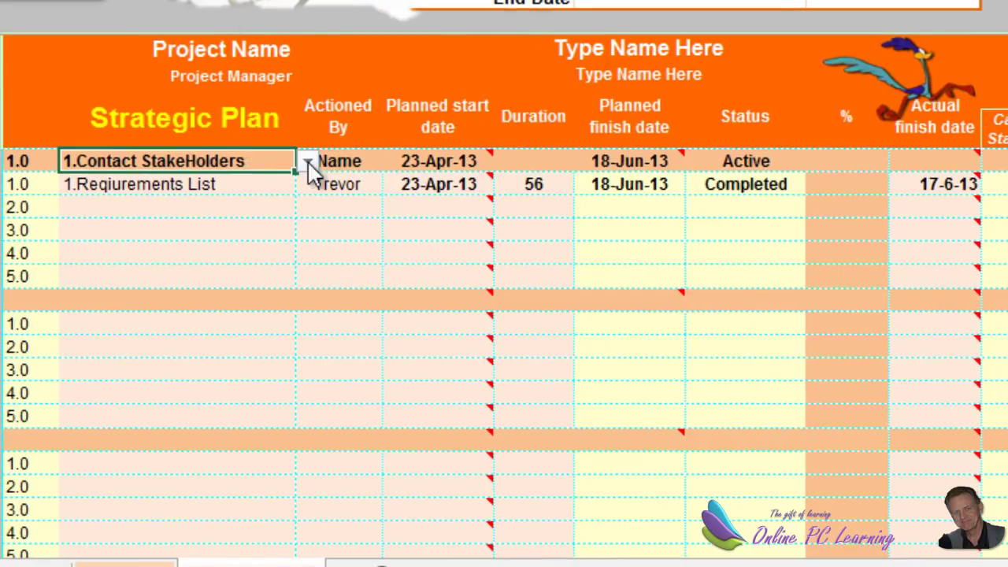
left_click(308, 161)
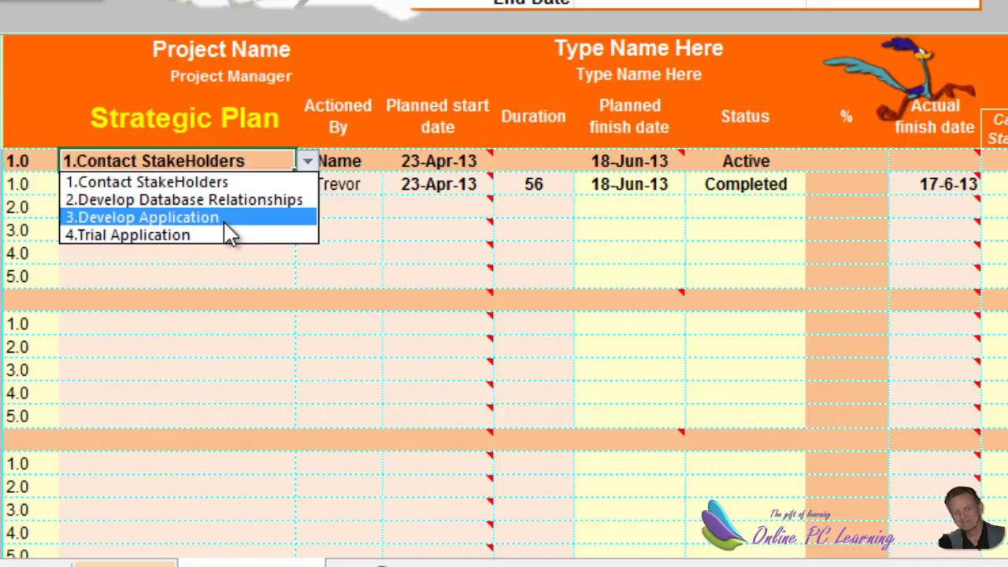
left_click(216, 182)
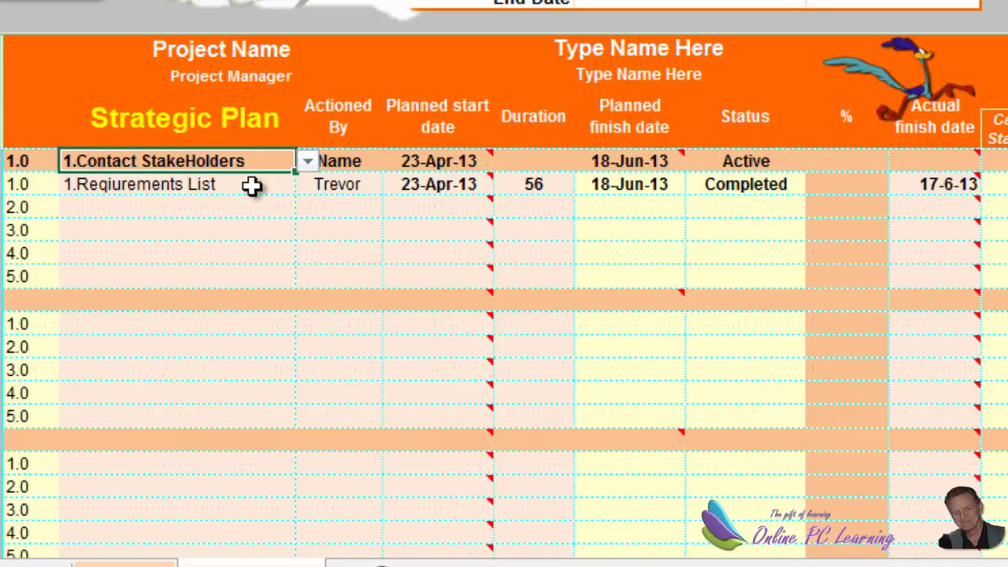
Re-enter the source of the list validation for cell E11, below 1.Contact StakeHolders, using the defined name SubElements
left_click(252, 185)
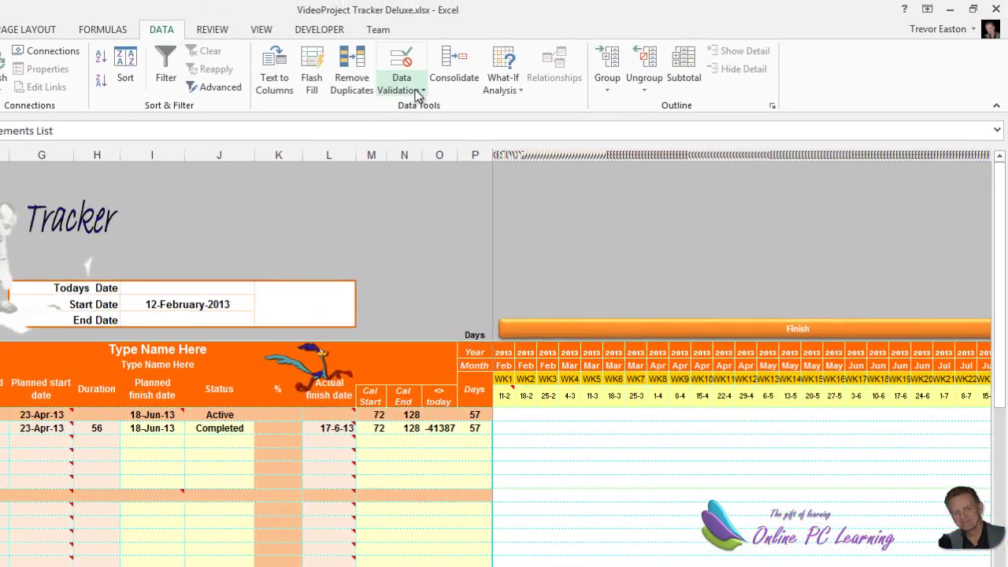
left_click(420, 91)
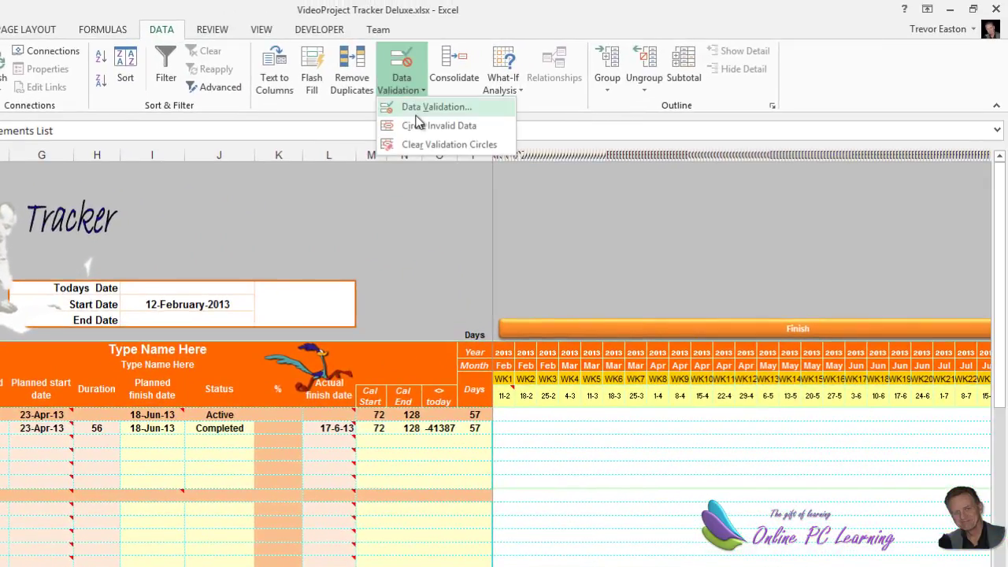
left_click(432, 104)
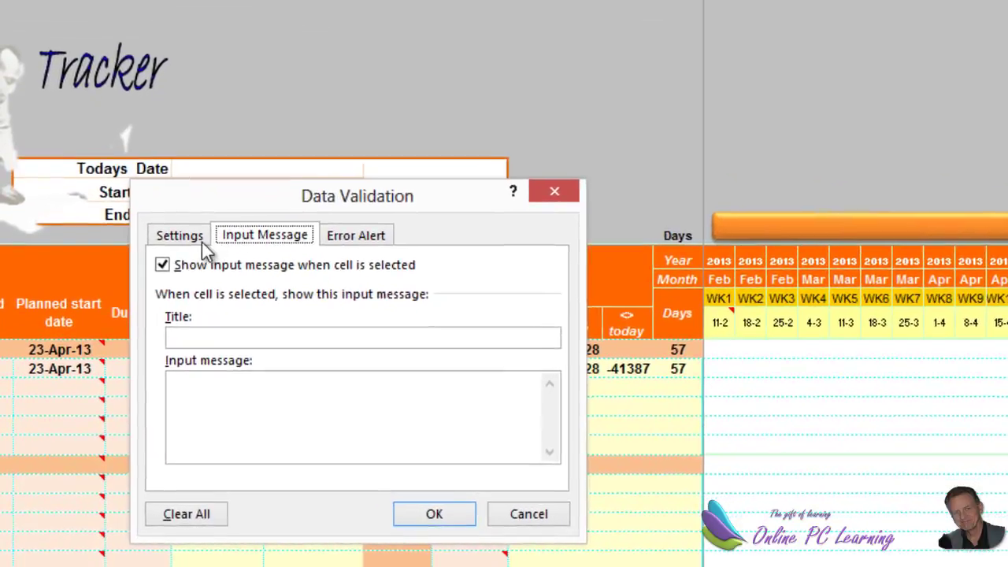
left_click(147, 295)
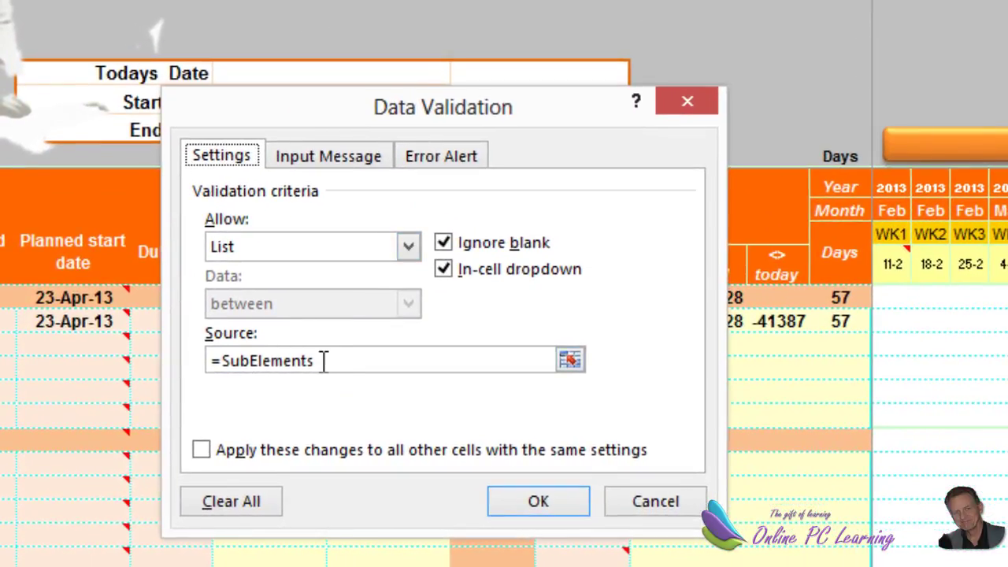
left_click_drag(323, 360, 197, 371)
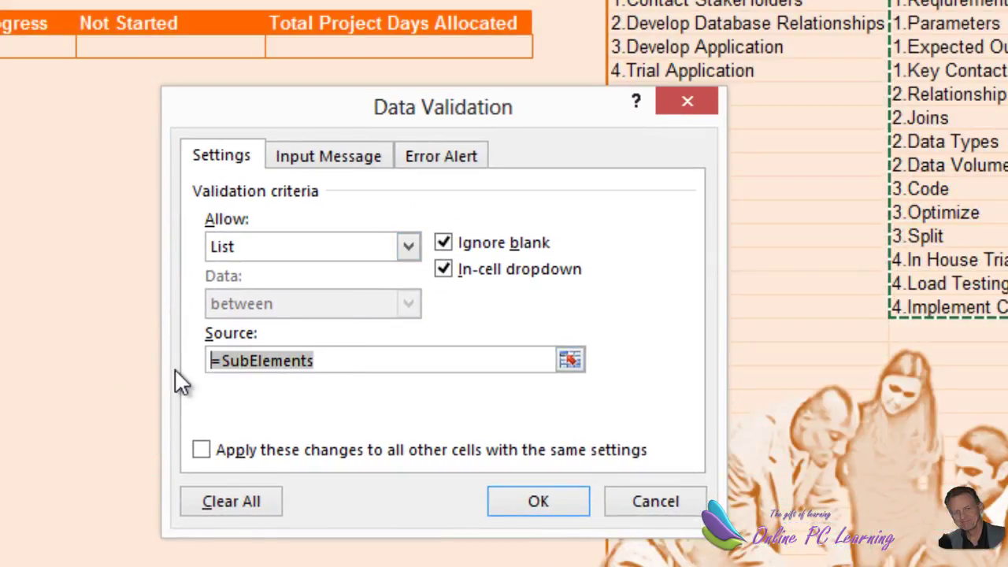
key("Delete")
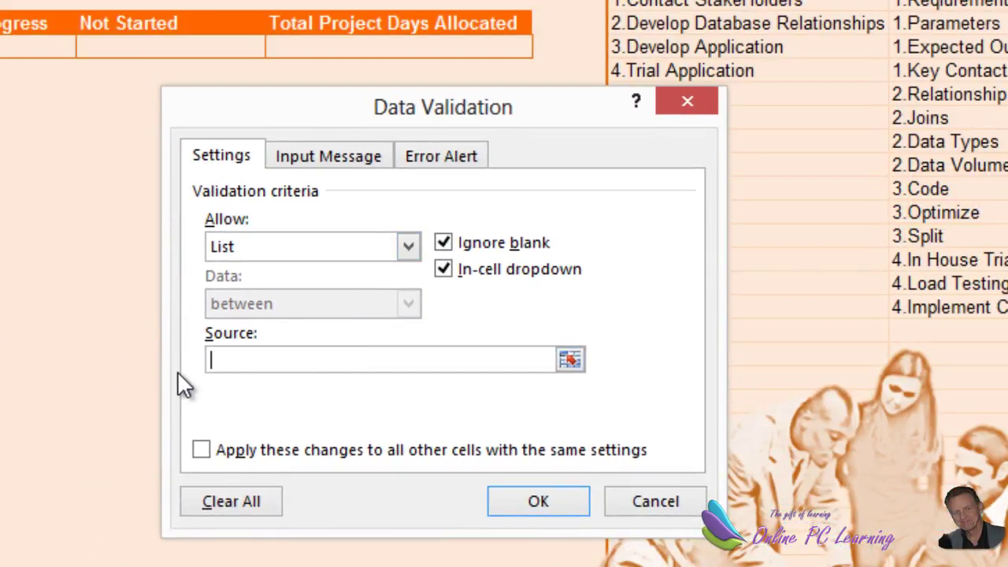
left_click(257, 360)
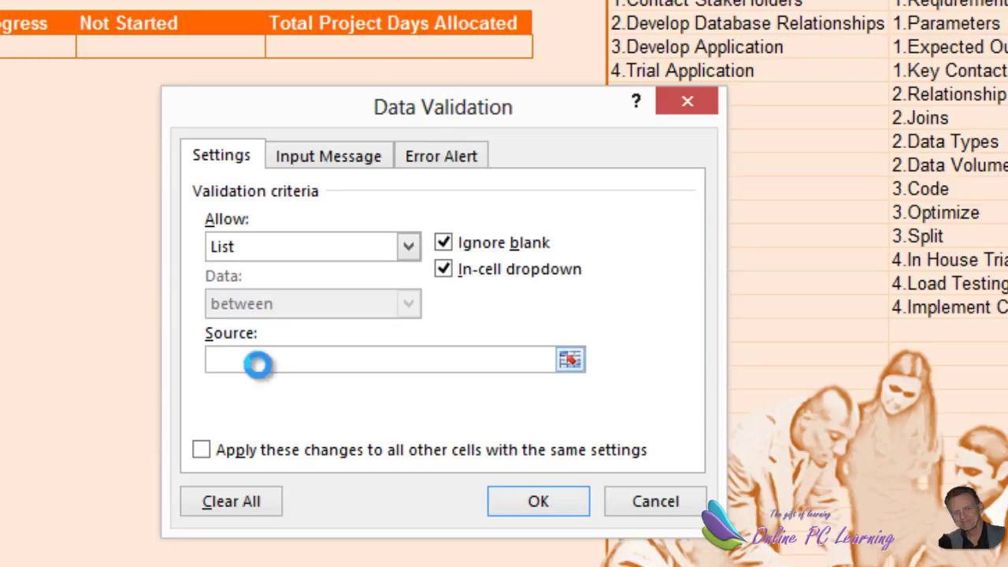
key("F3")
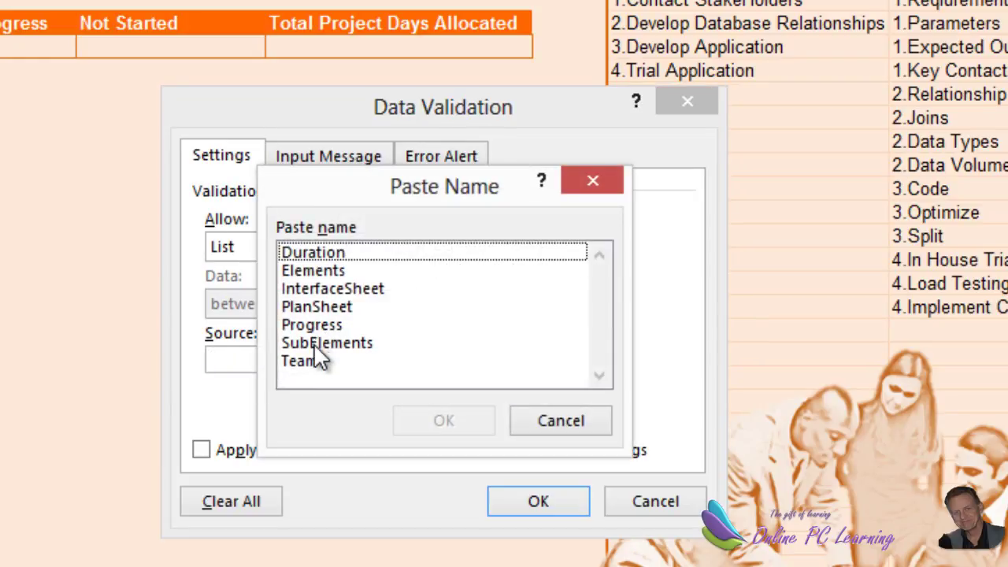
left_click(313, 343)
left_click(446, 421)
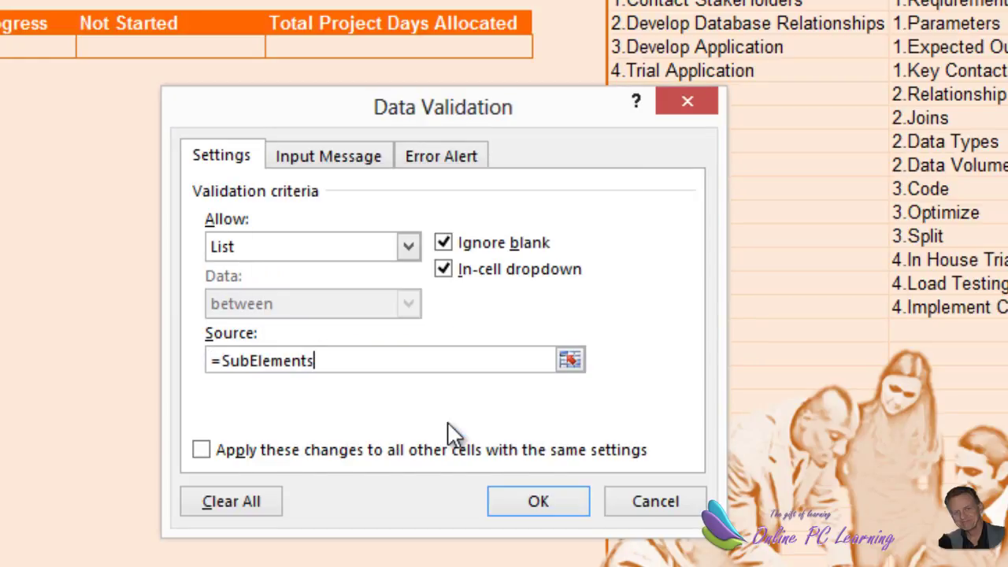
Review the input message and error alert options for cell E11 and apply its validation
left_click(372, 157)
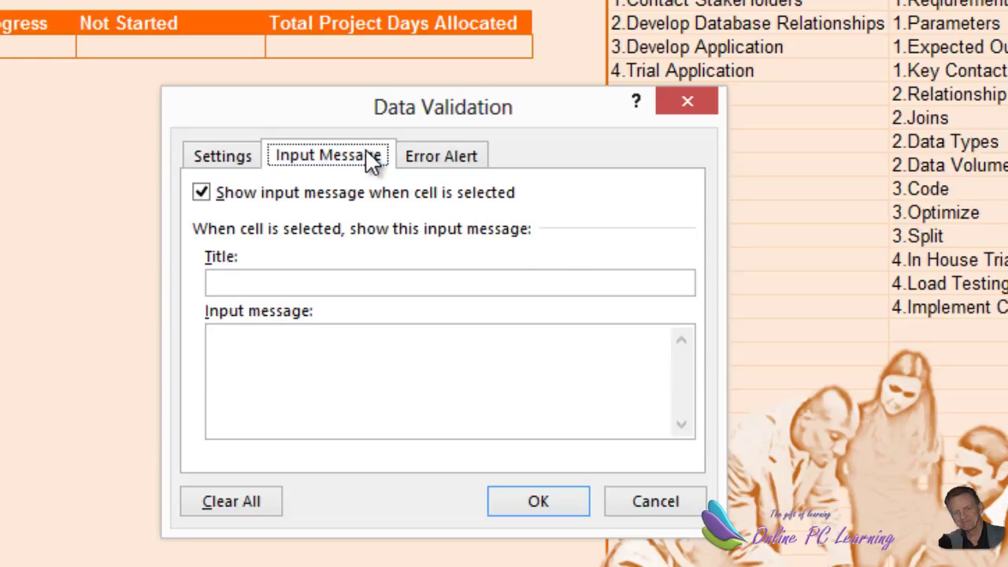
left_click(442, 156)
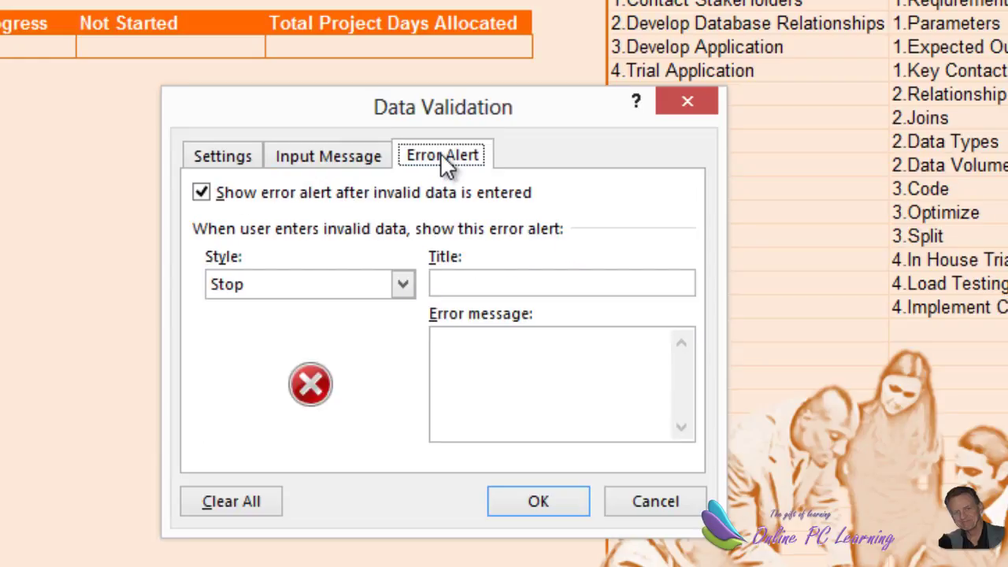
left_click(538, 502)
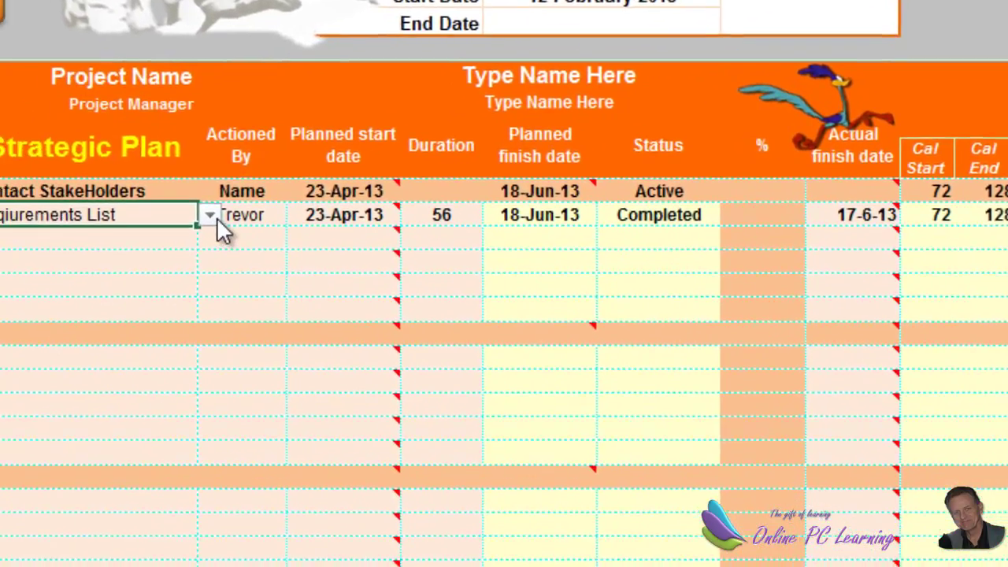
Test cell E11's dropdown list by choosing 1.Parameters and reselecting 1.Reqiurements List
left_click(79, 266)
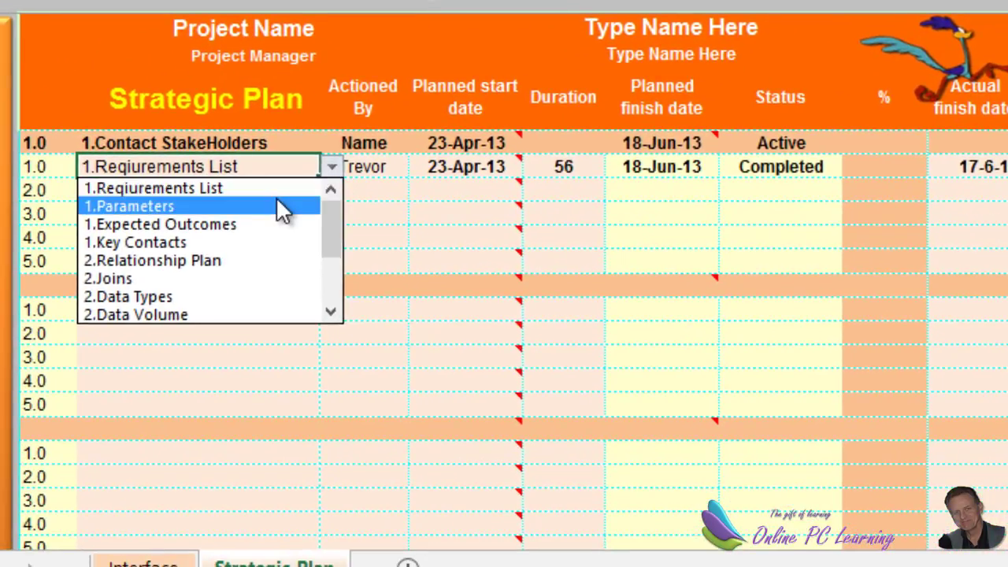
left_click(281, 206)
left_click(335, 166)
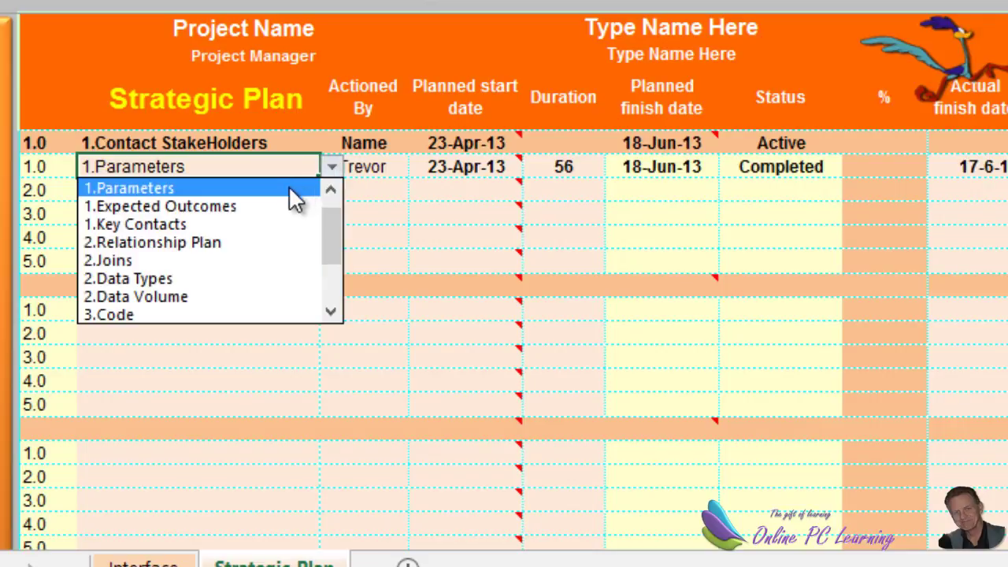
left_click(288, 187)
left_click(335, 168)
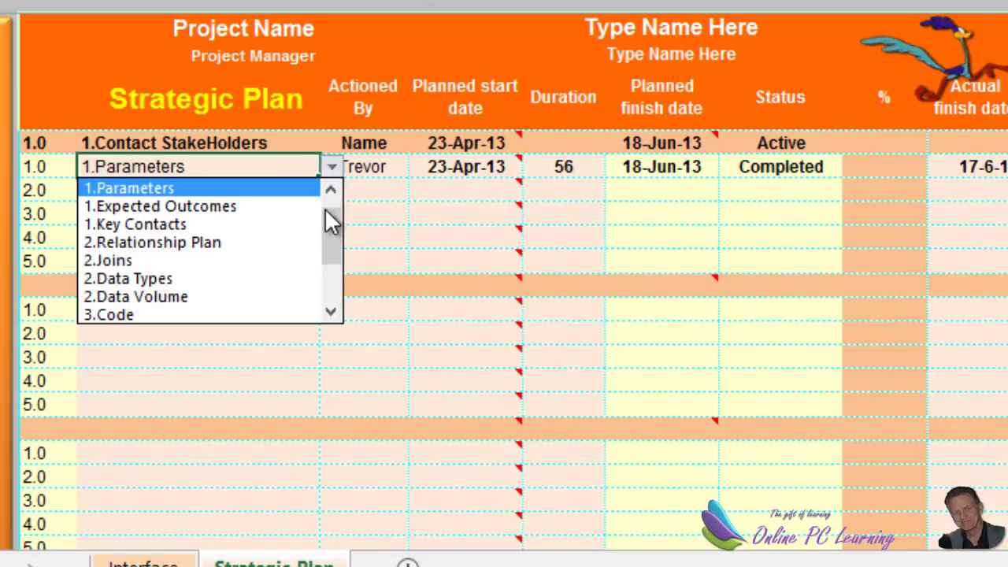
left_click_drag(338, 216, 280, 193)
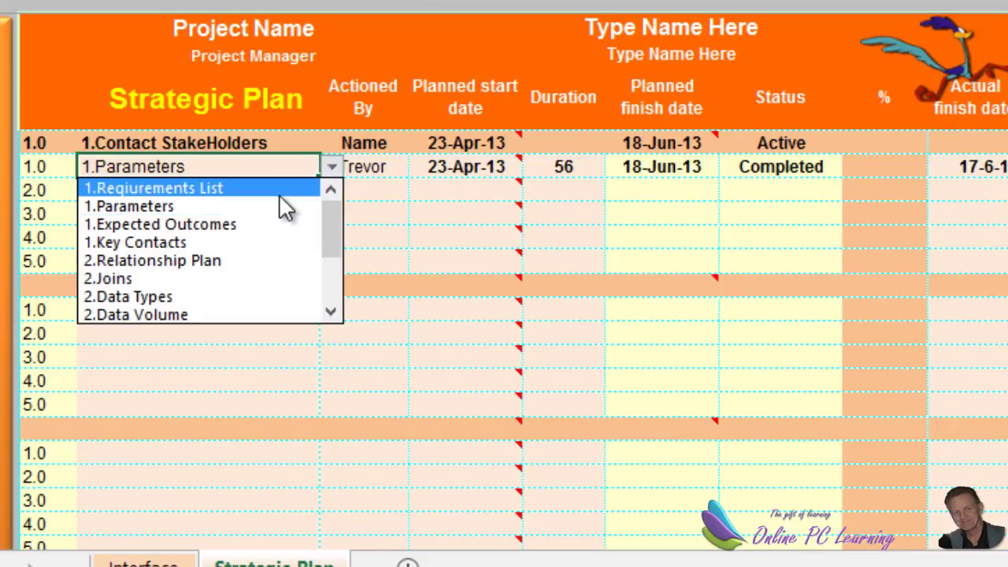
left_click(280, 193)
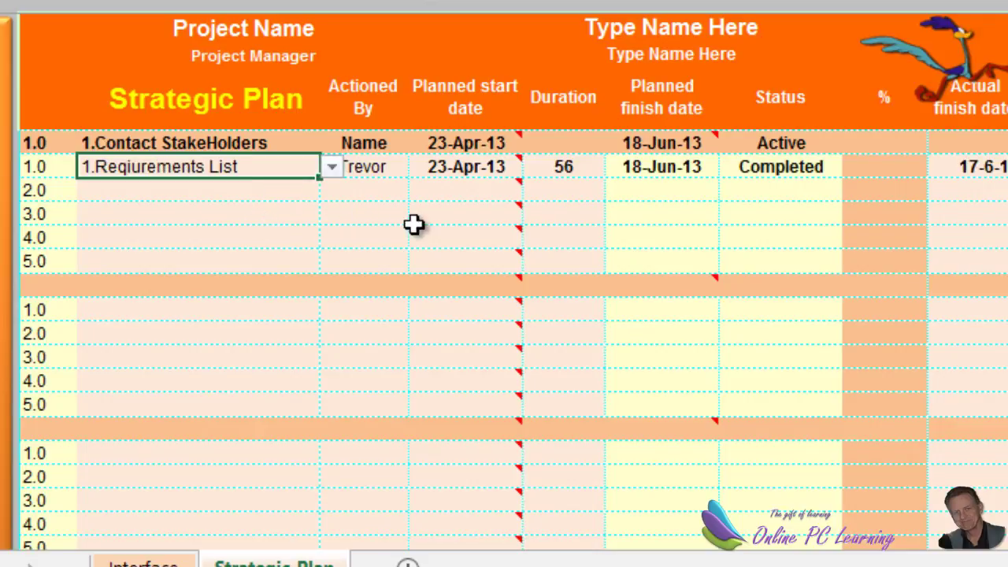
Examine the validation dropdown lists of the Duration and Actioned By cells in row 11
left_click(561, 164)
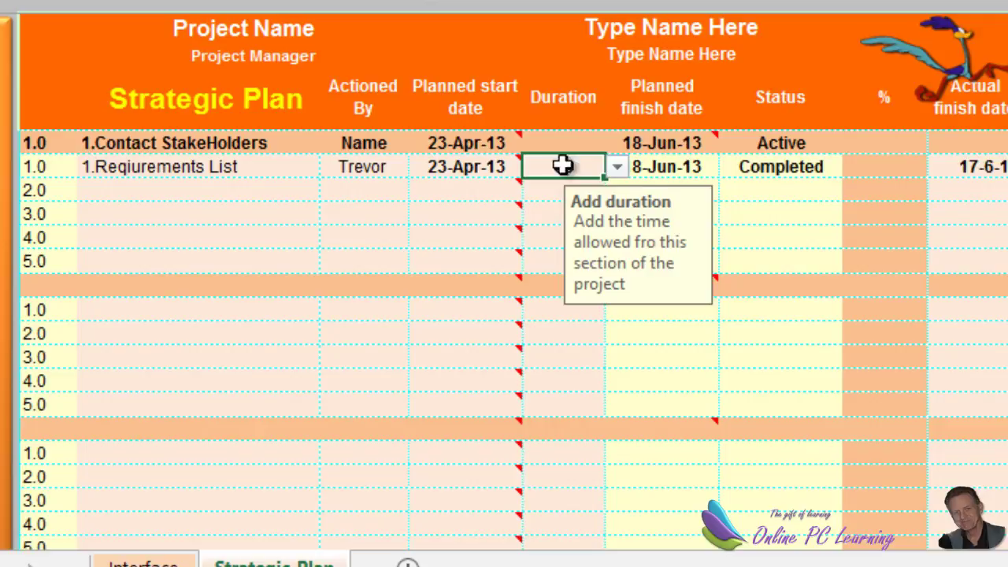
left_click(619, 168)
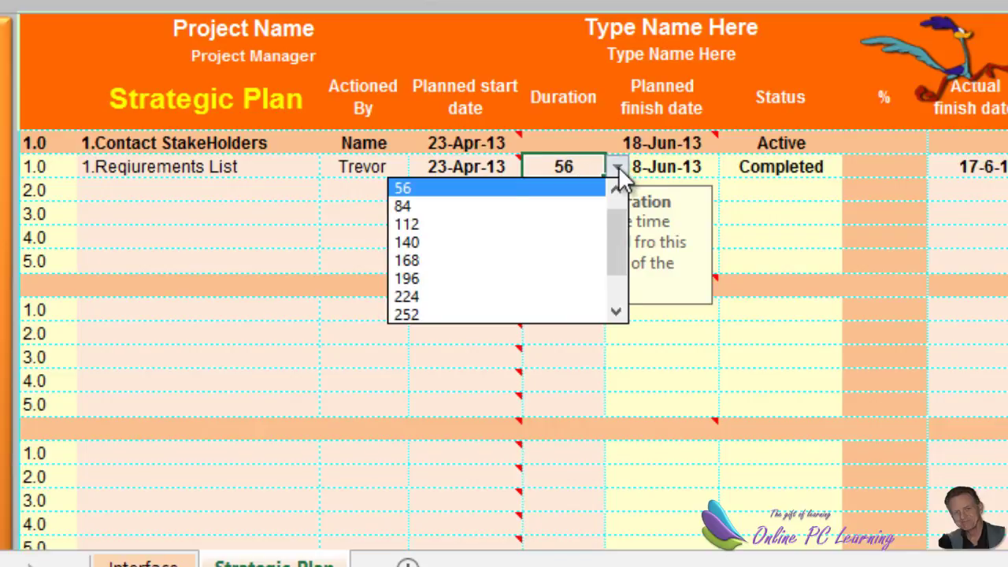
left_click(619, 167)
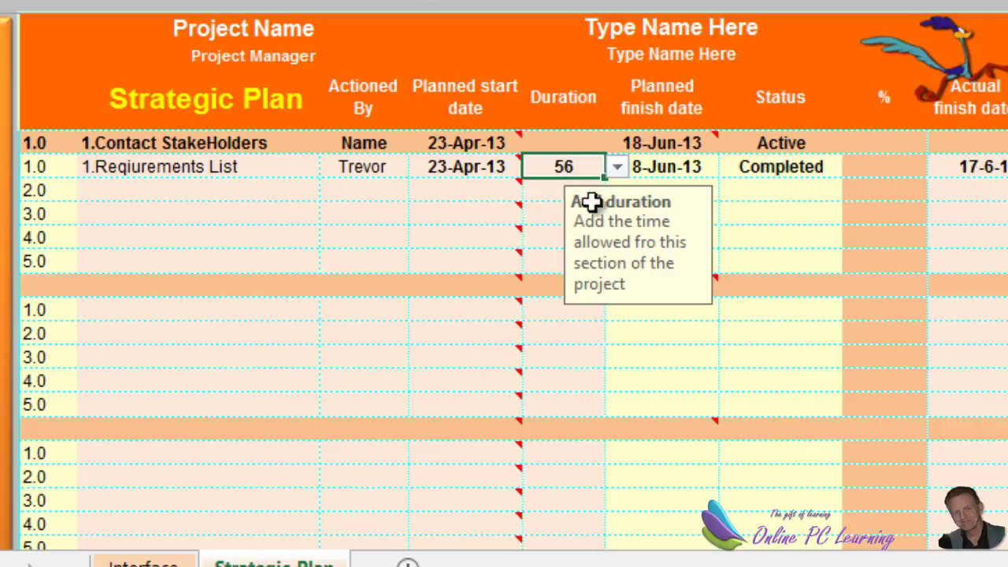
left_click(401, 171)
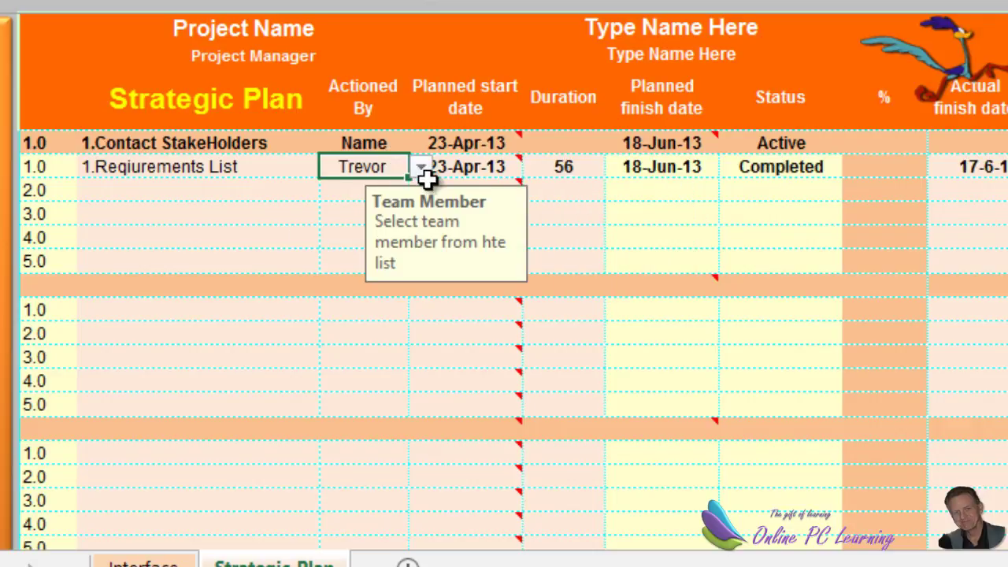
left_click(425, 167)
left_click(426, 167)
left_click(571, 166)
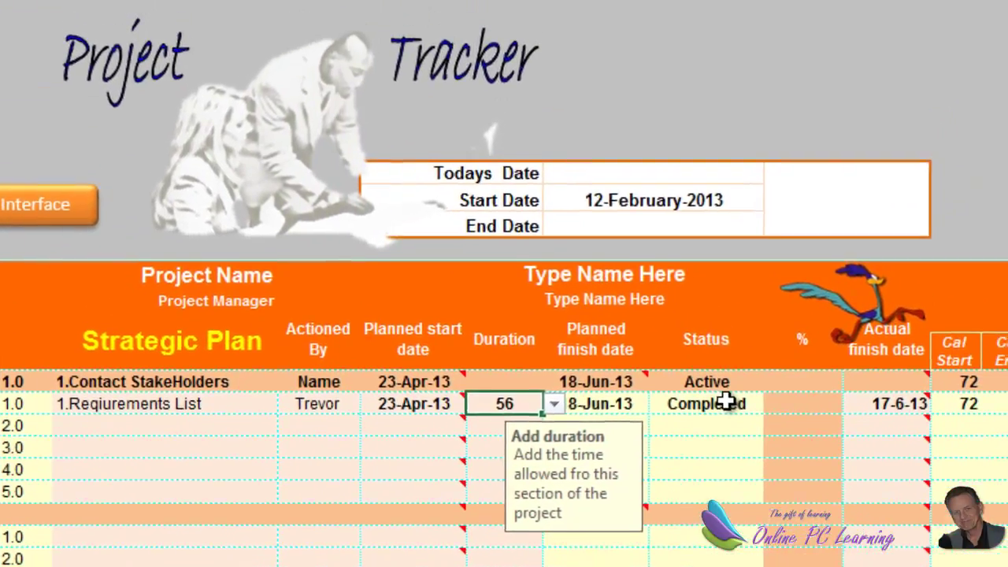
Inspect the Status formula in cell J11 and compare it with the Progress List on the Interface sheet
left_click(726, 403)
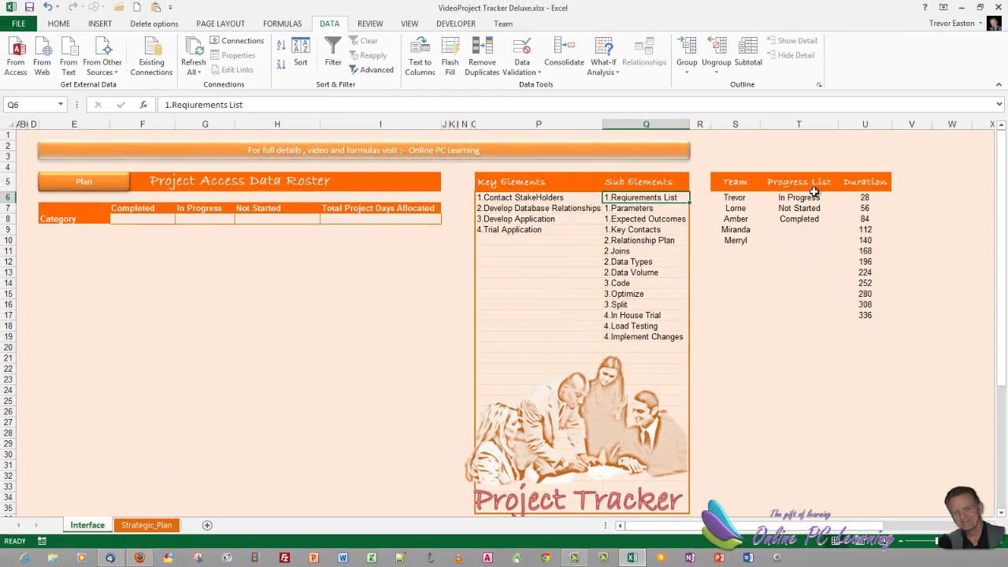
left_click(147, 525)
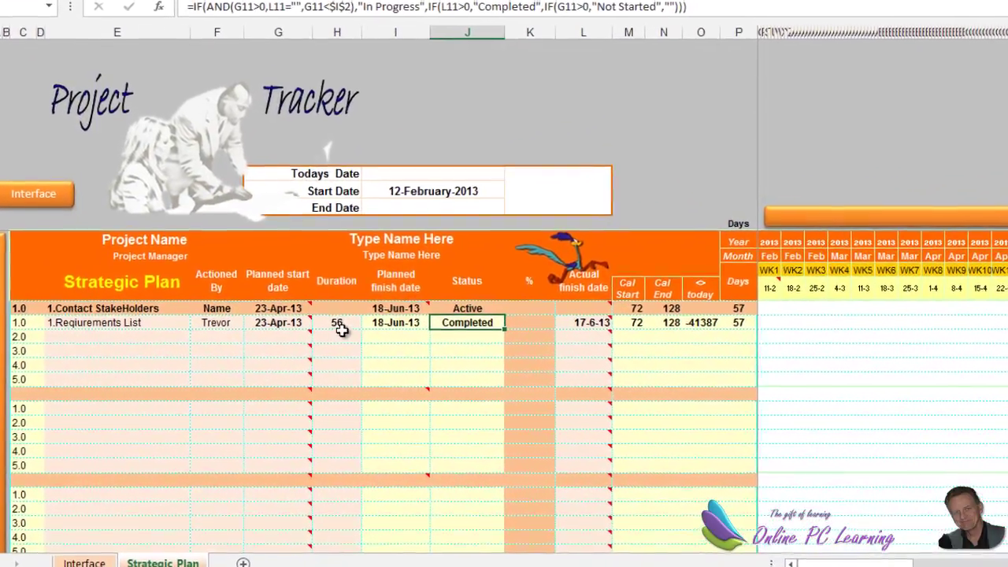
Review the date validation criteria of the Planned start date in cell G11, including its start and end date references
left_click(273, 327)
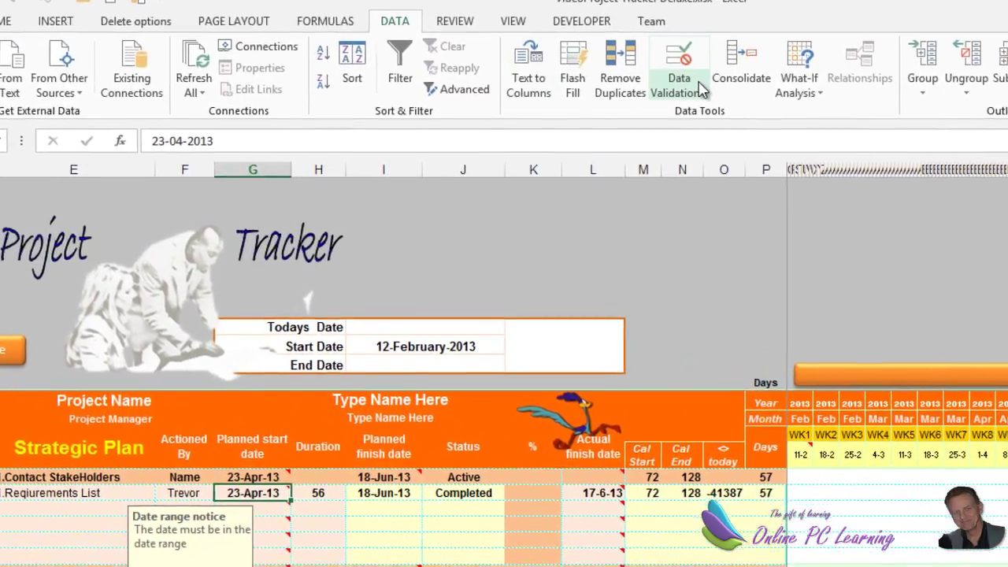
left_click(701, 89)
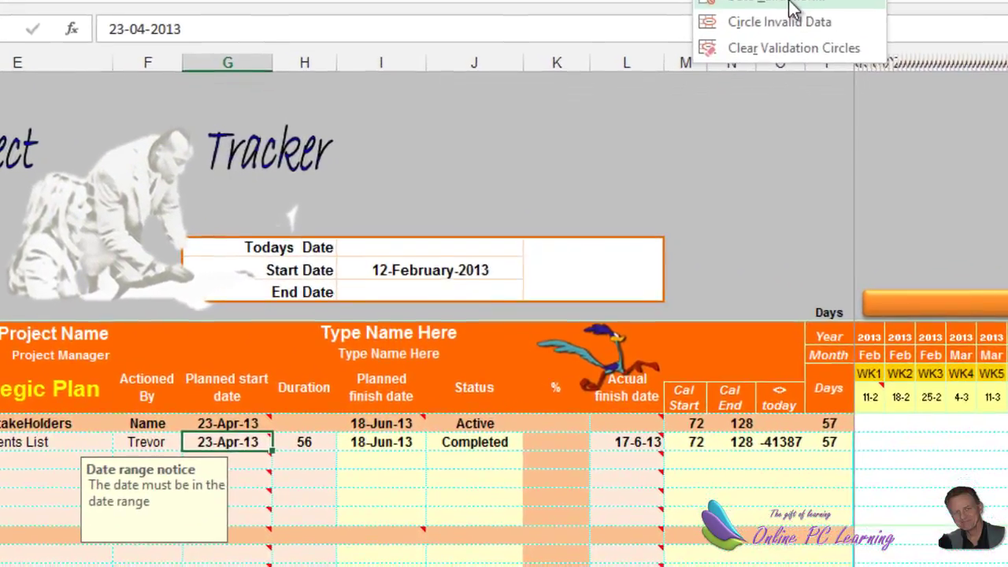
left_click(715, 112)
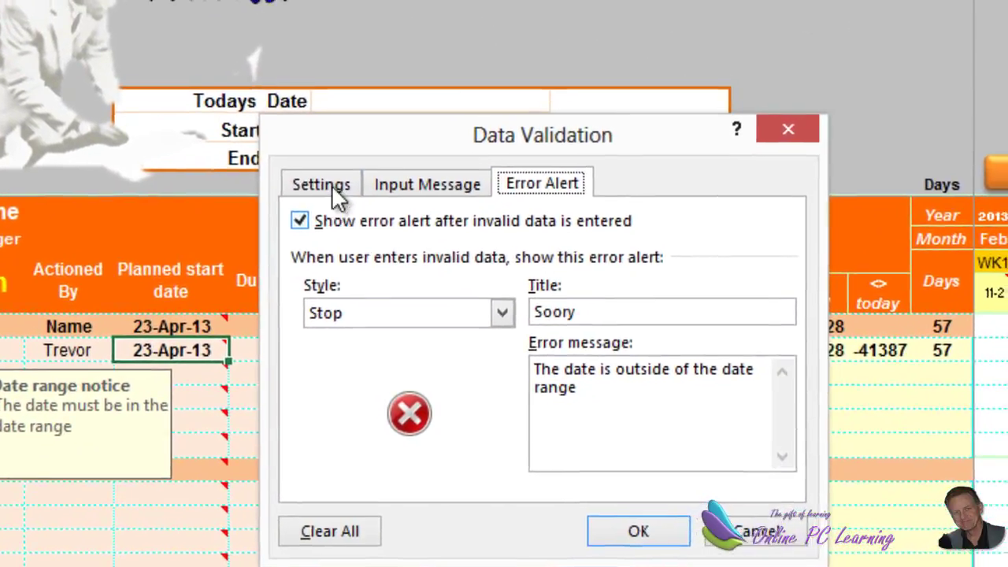
left_click(347, 245)
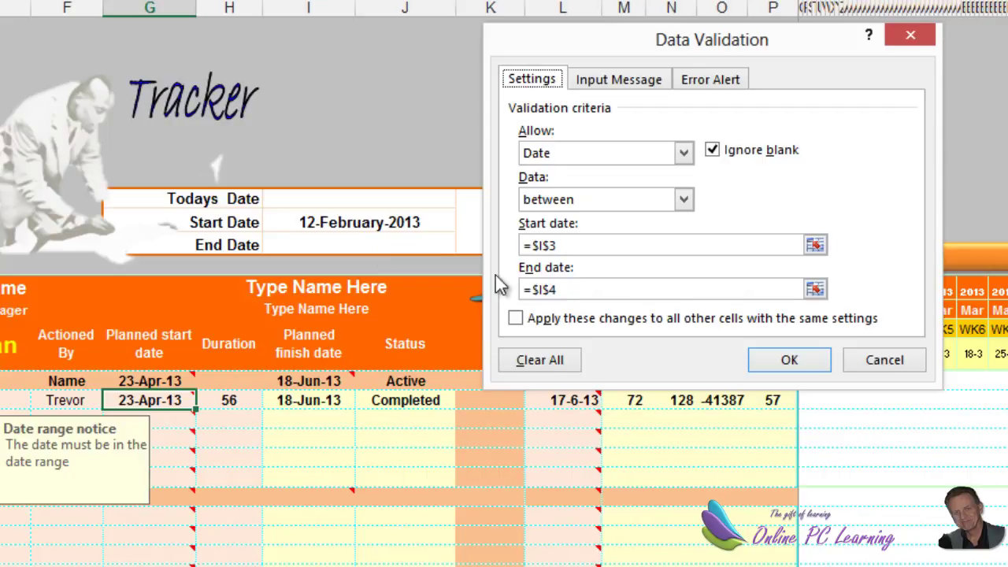
left_click(790, 361)
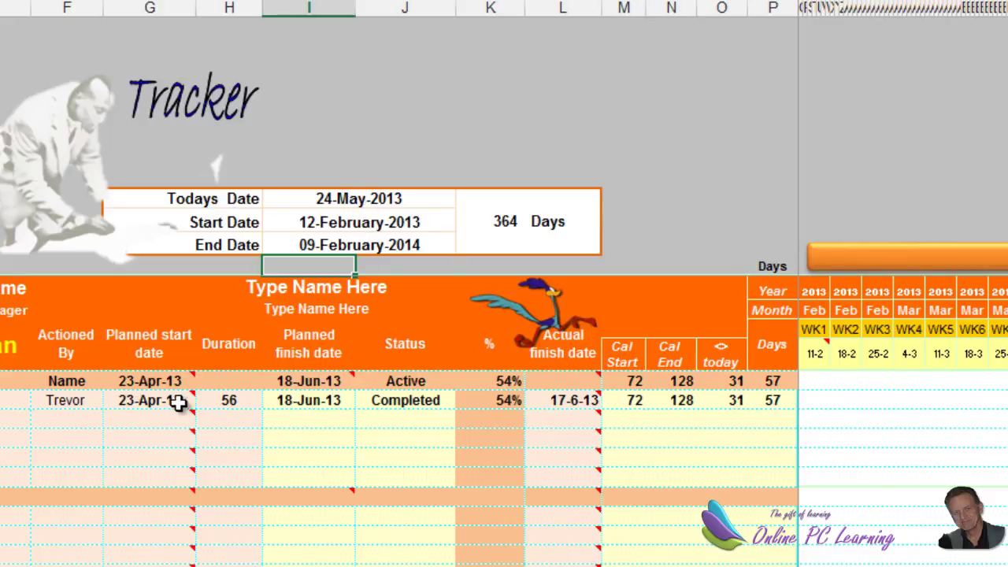
Reopen the date validation of cell G11 and check its criteria and input message
mouse_move(167, 382)
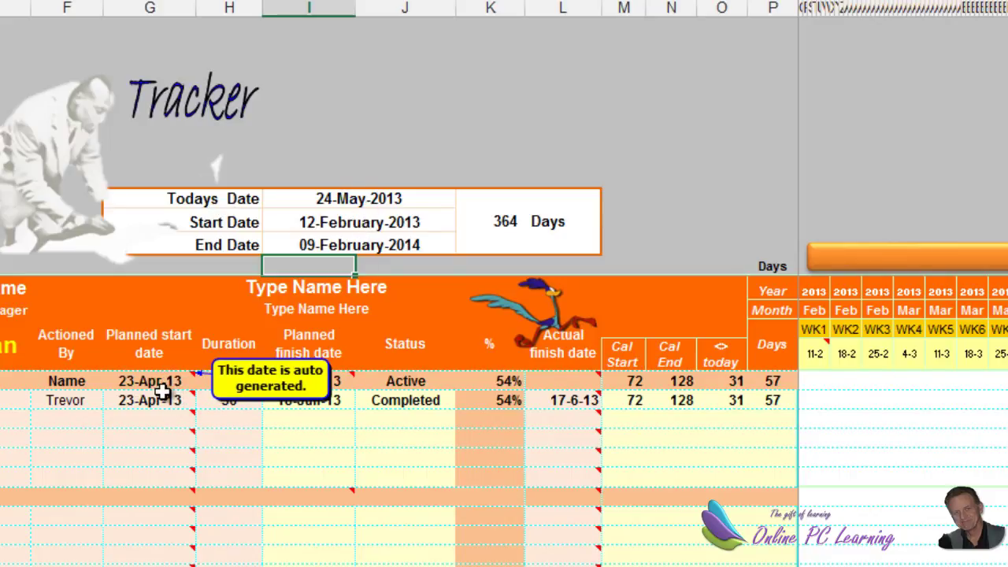
left_click(157, 402)
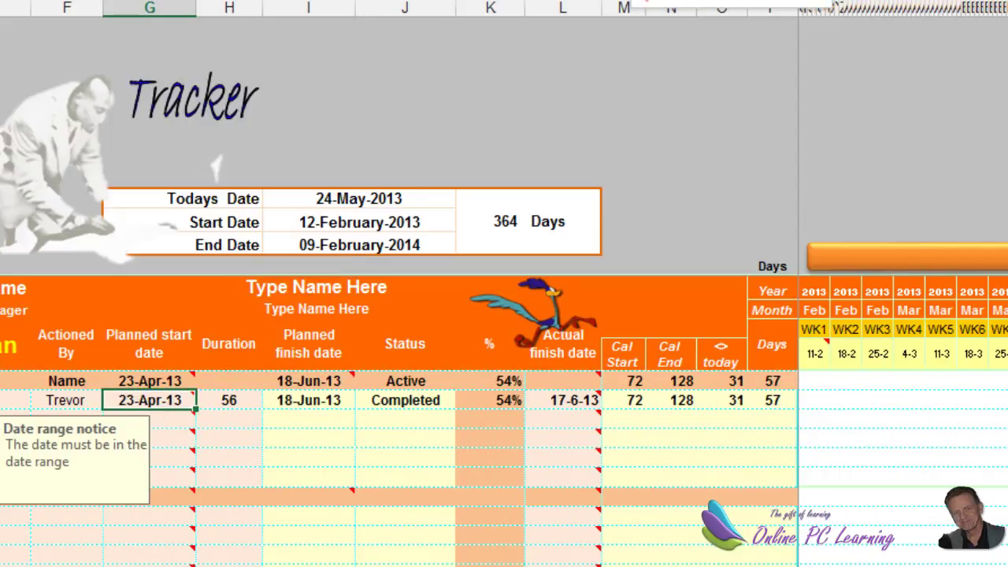
key("alt+d")
key("l")
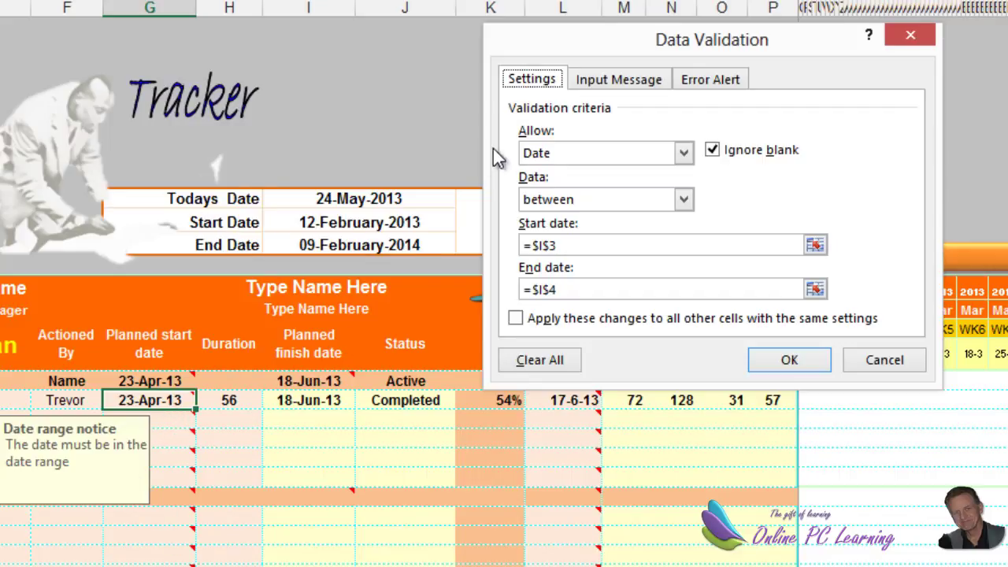
left_click(623, 81)
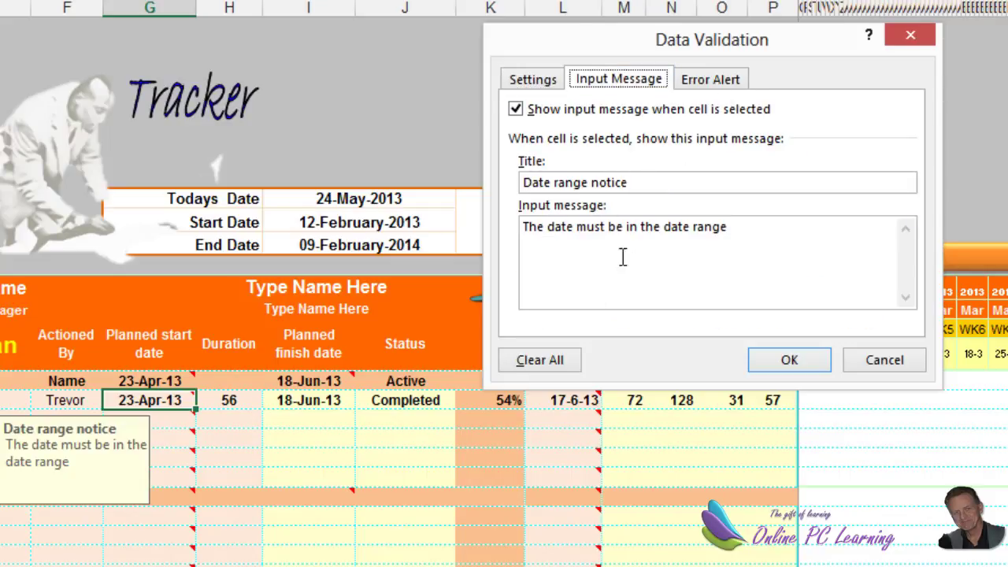
Correct the error alert title in cell G11's date validation to "Sorry" and apply the change
left_click(710, 82)
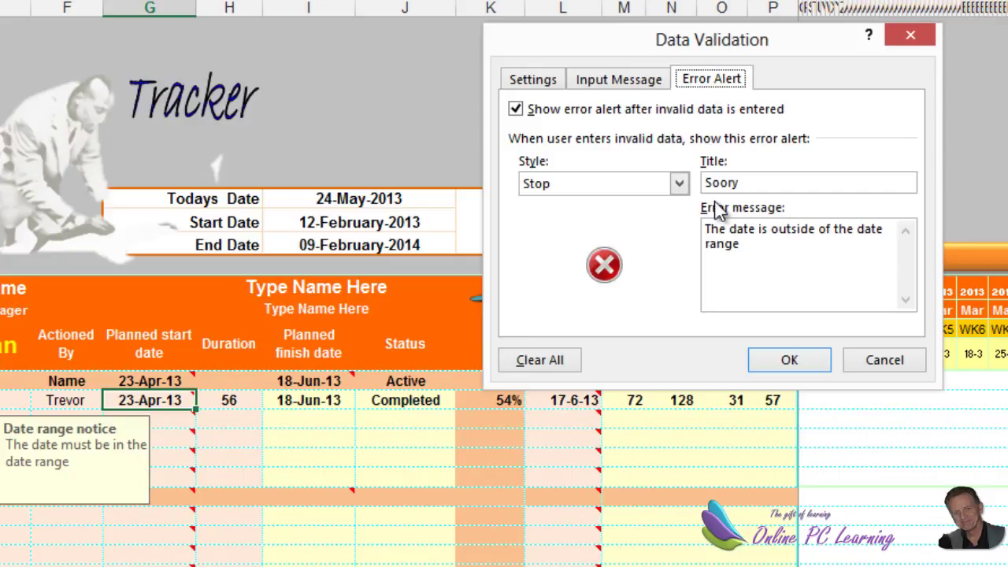
left_click(743, 181)
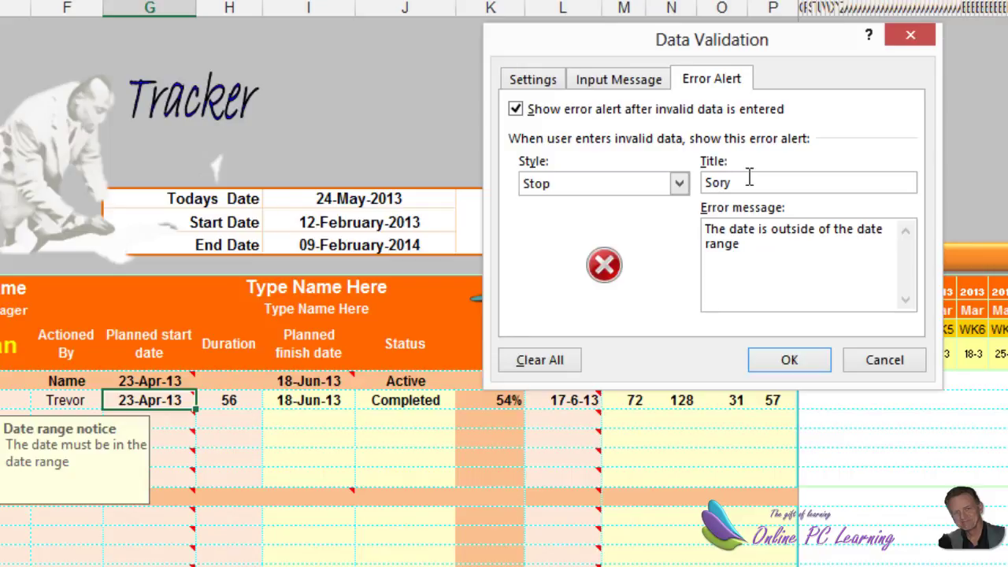
left_click(795, 360)
left_click(205, 474)
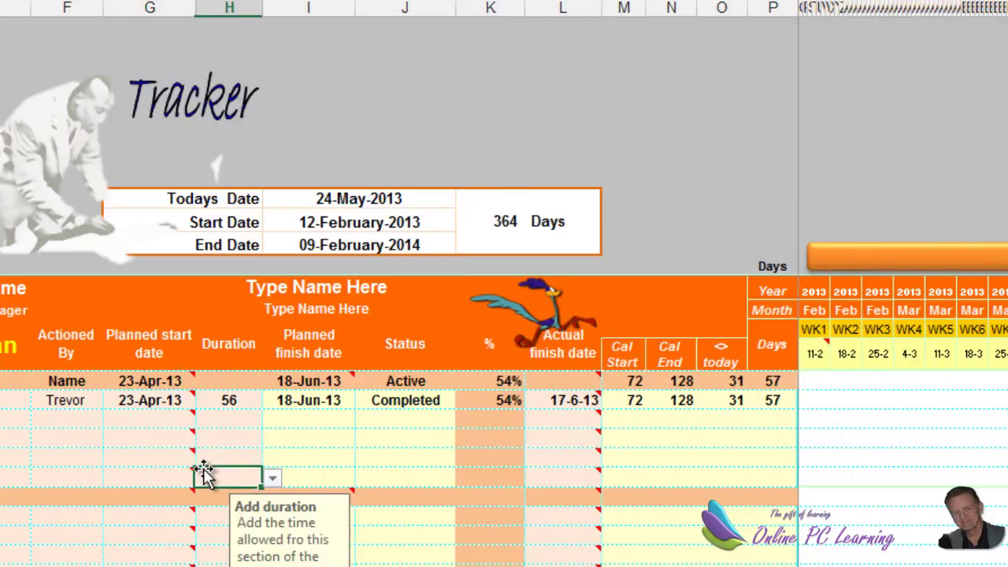
Test the date validation of cell G11 by entering the out-of-range date 12/1/2000, and cancel the entry
left_click(150, 401)
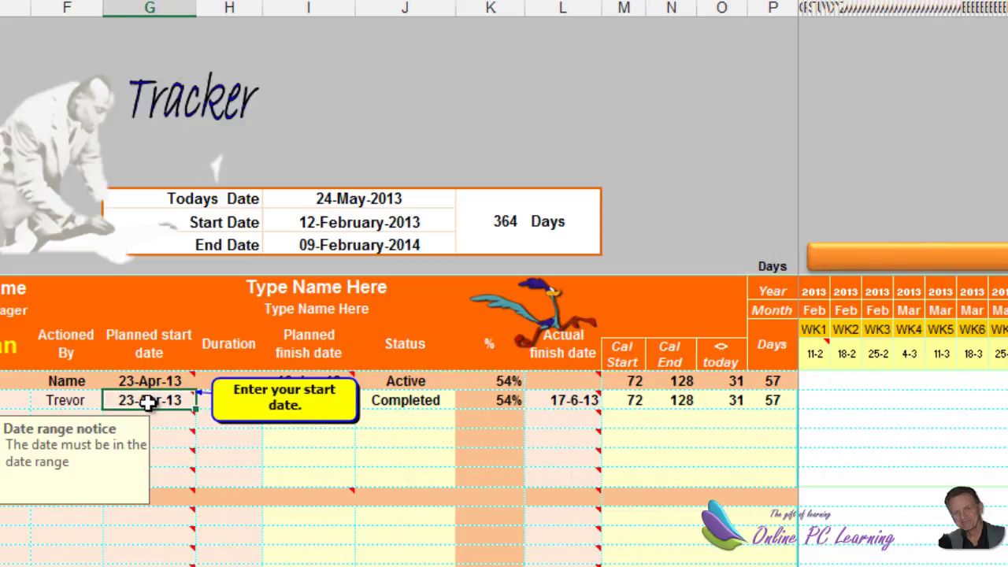
key("BackSpace")
type("1")
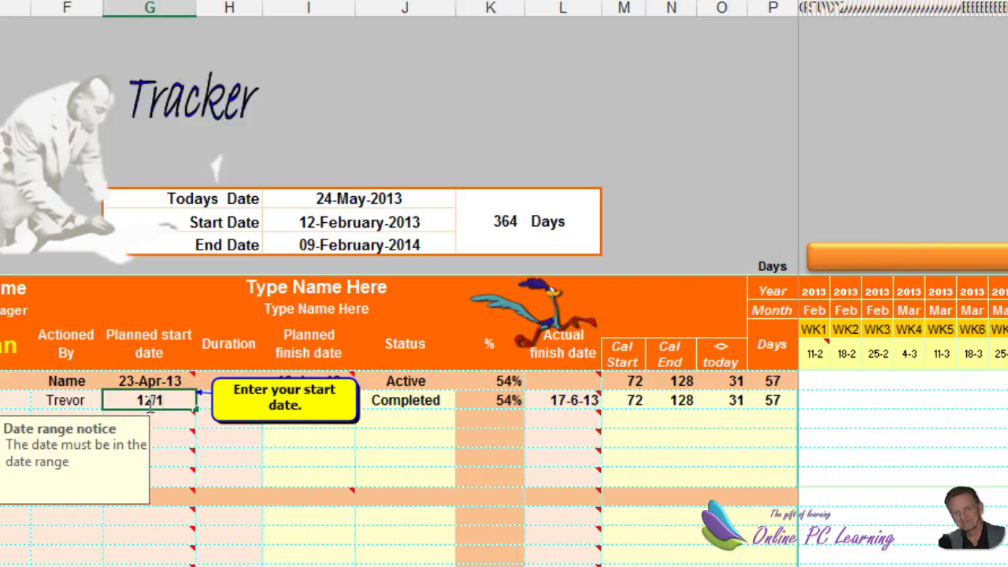
type("/7/1/200")
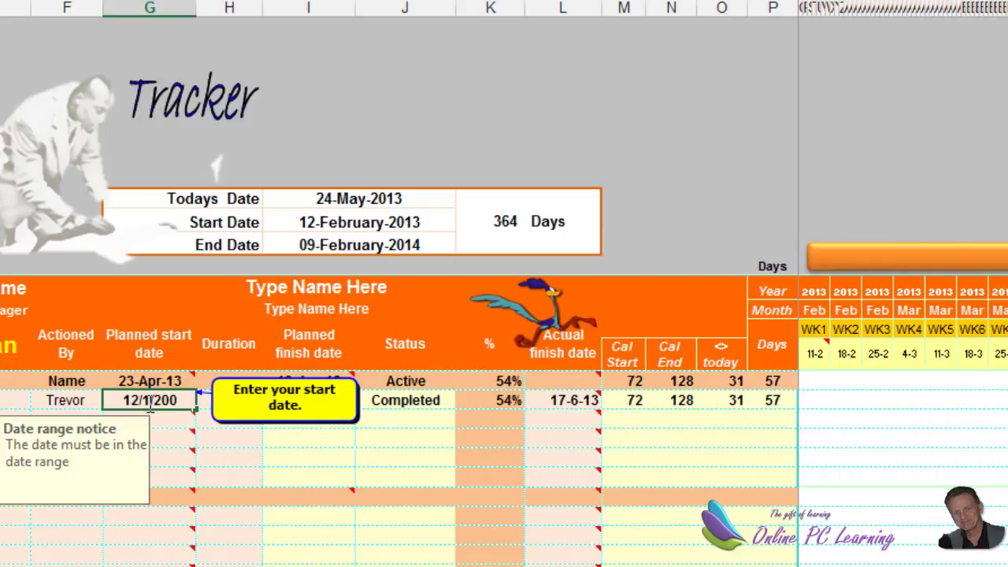
type("0")
key("Return")
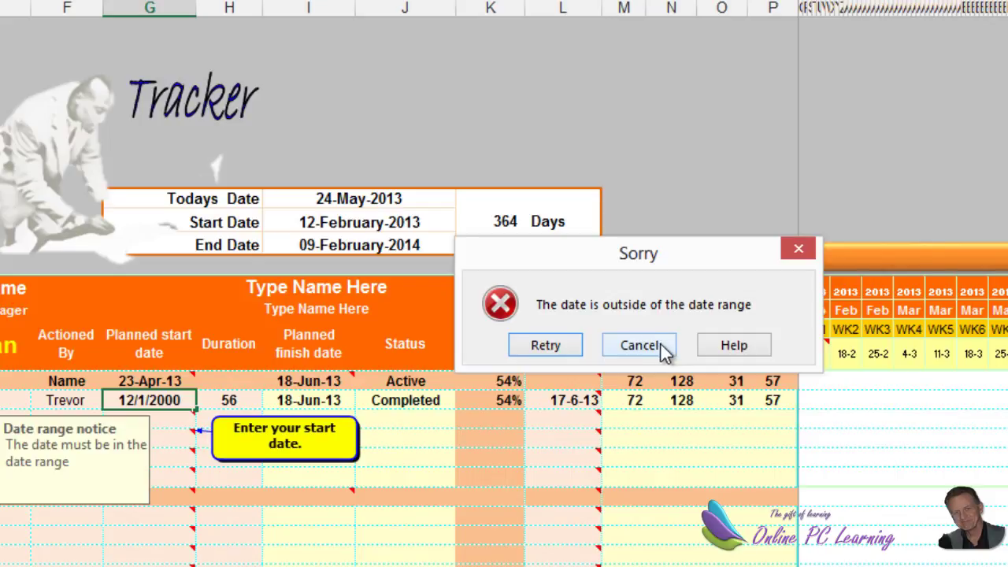
left_click(642, 351)
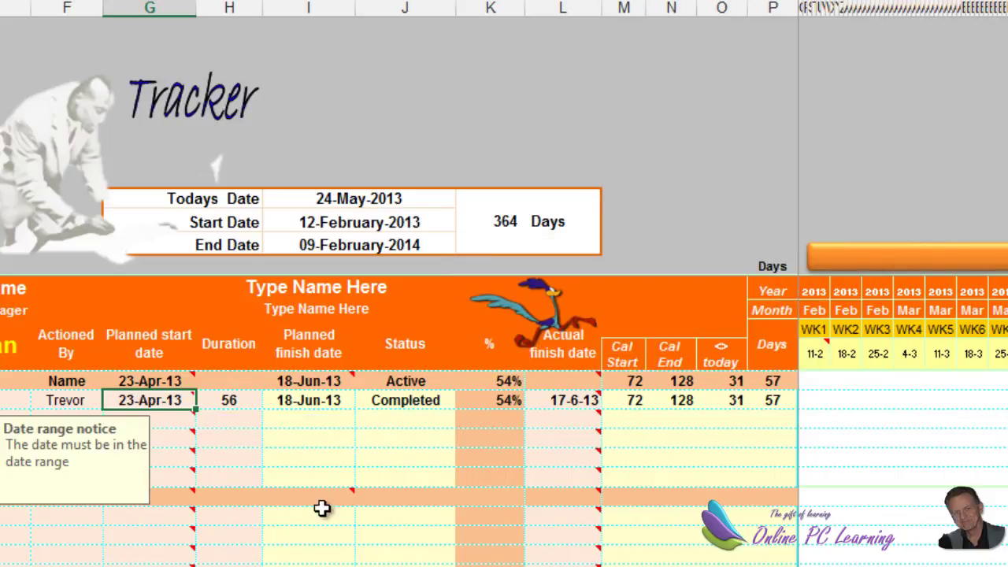
left_click(354, 450)
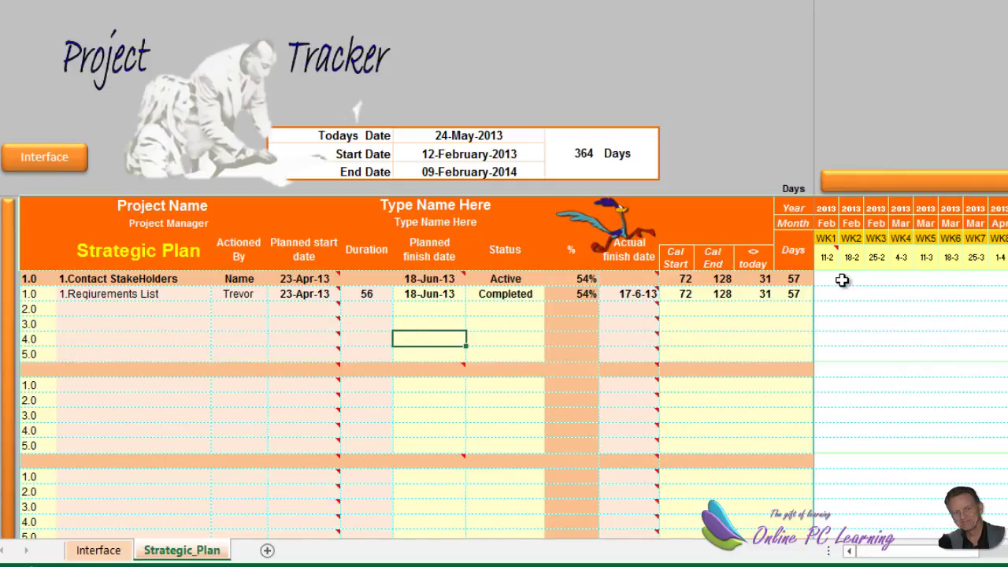
left_click(640, 276)
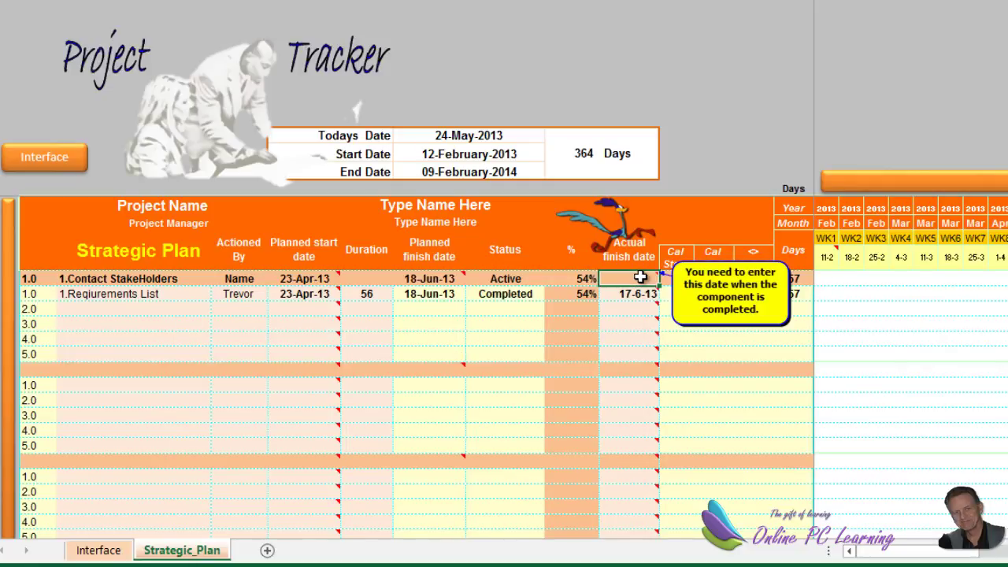
left_click(577, 293)
left_click(486, 293)
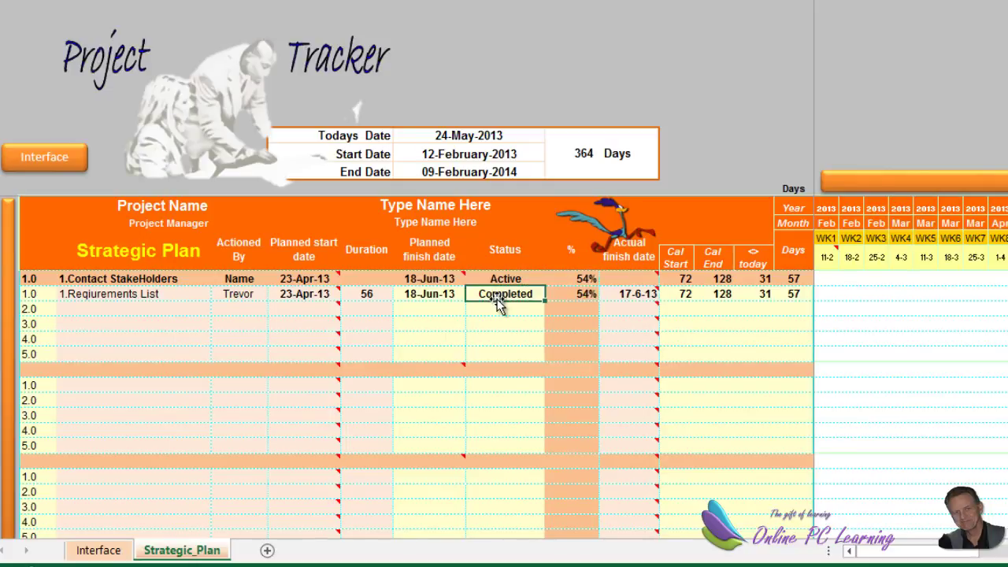
left_click_drag(845, 272, 1000, 466)
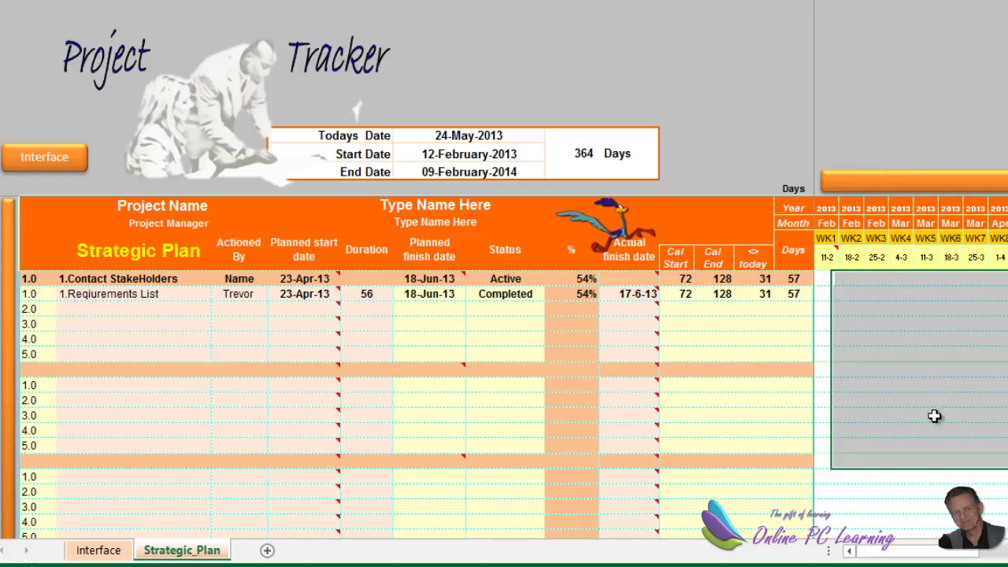